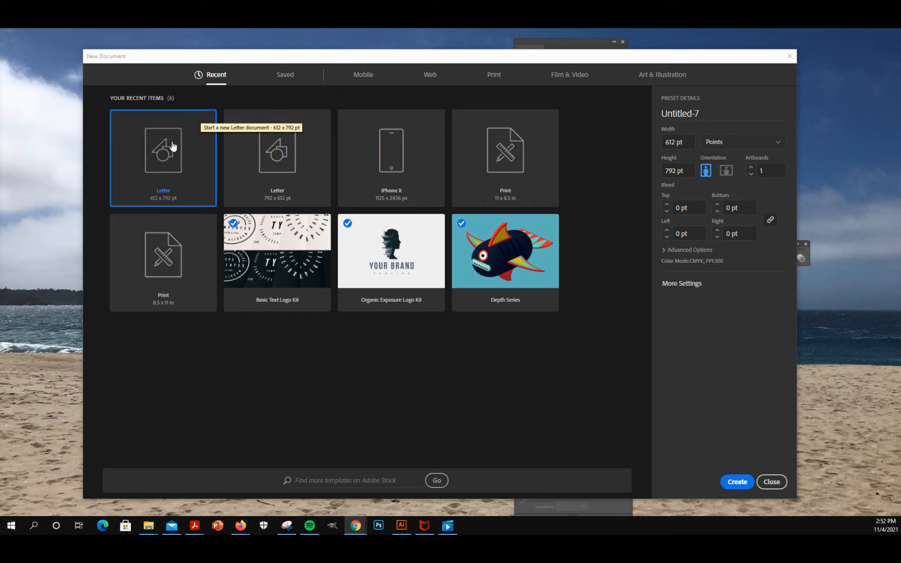
# Create a new Letter document named Gradients in landscape orientation, 792 x 612 pt
pyautogui.click(725, 109)
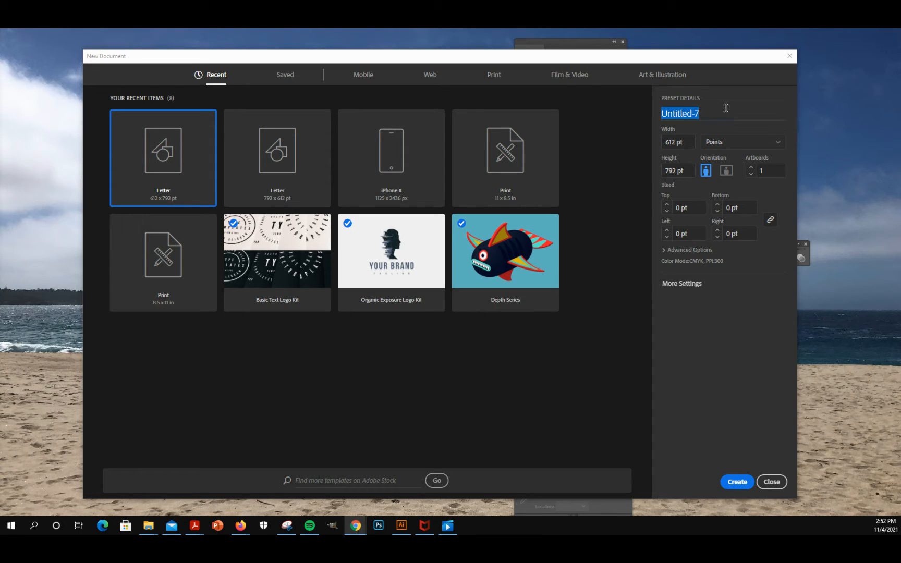
pyautogui.write('Gradients')
pyautogui.click(726, 171)
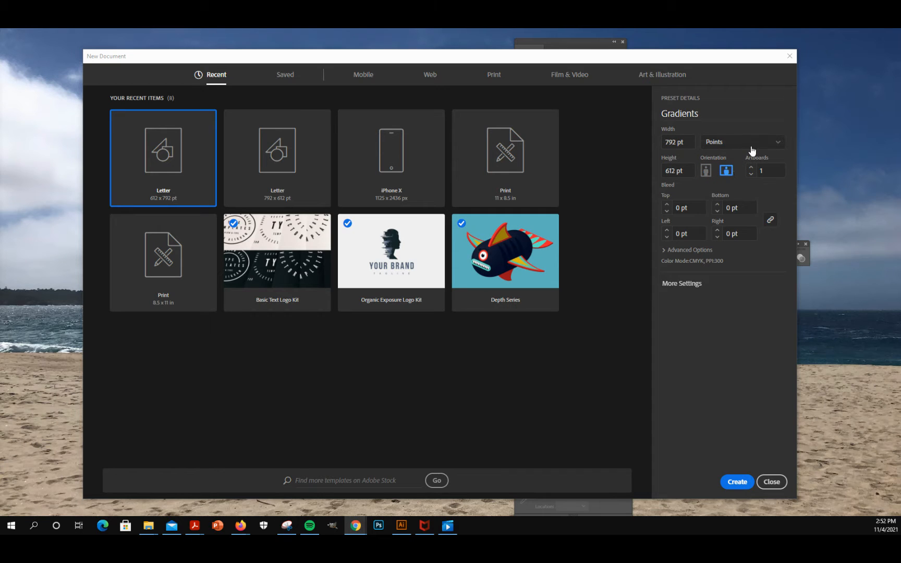
pyautogui.click(737, 482)
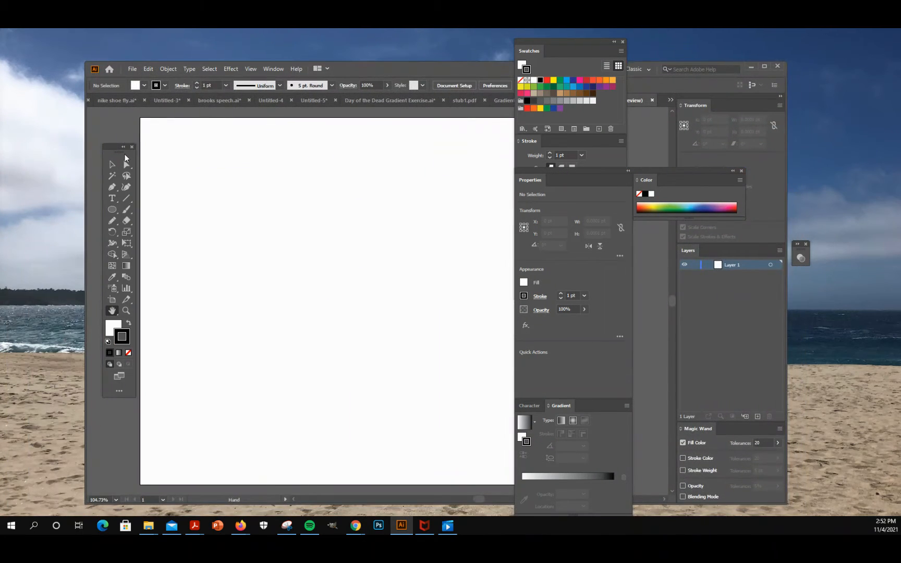
# Move the floating tools, Swatches and Properties panels off the artboard so the whole page is clear
pyautogui.moveTo(121, 149); pyautogui.dragTo(50, 83)
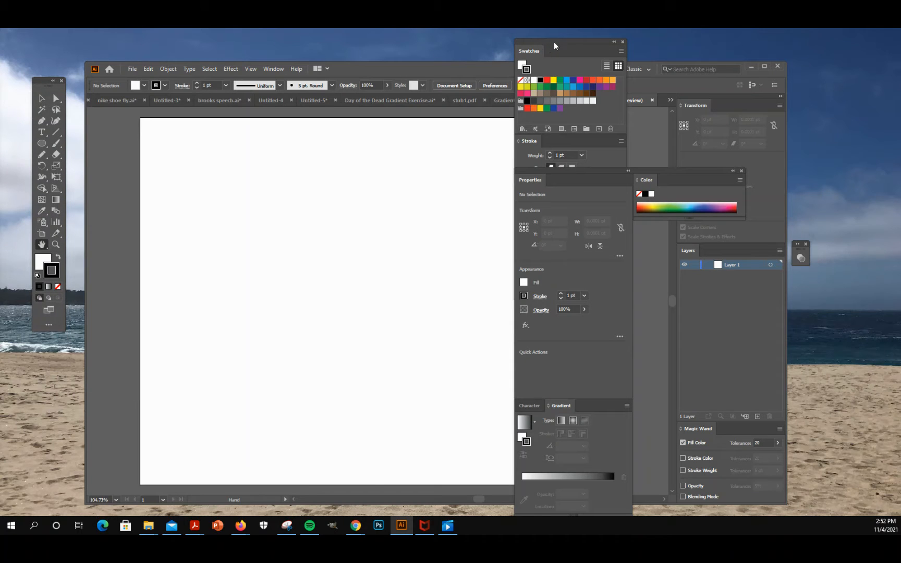
pyautogui.moveTo(556, 46)
pyautogui.mouseDown()
pyautogui.moveTo(600, 77)
pyautogui.moveTo(811, 65)
pyautogui.moveTo(803, 57)
pyautogui.mouseUp()
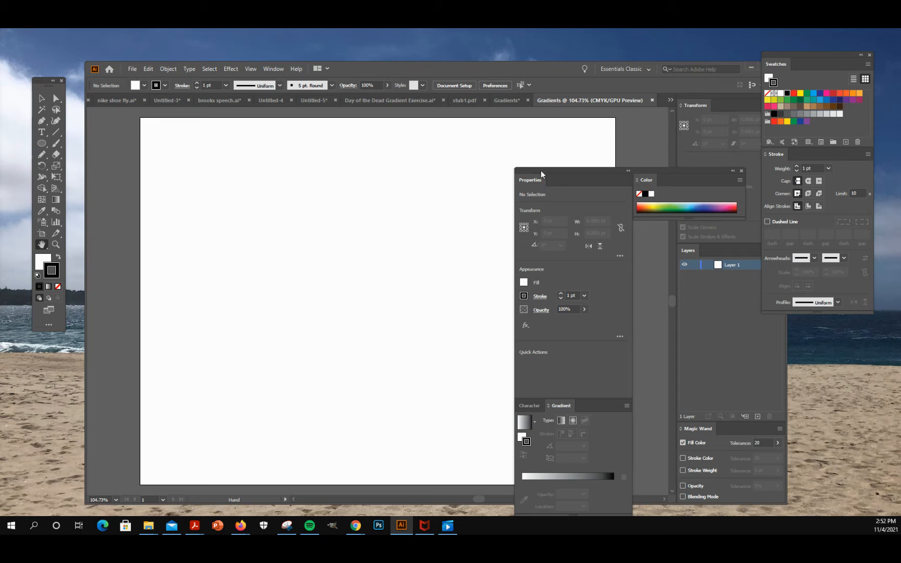
pyautogui.moveTo(541, 174); pyautogui.dragTo(664, 193)
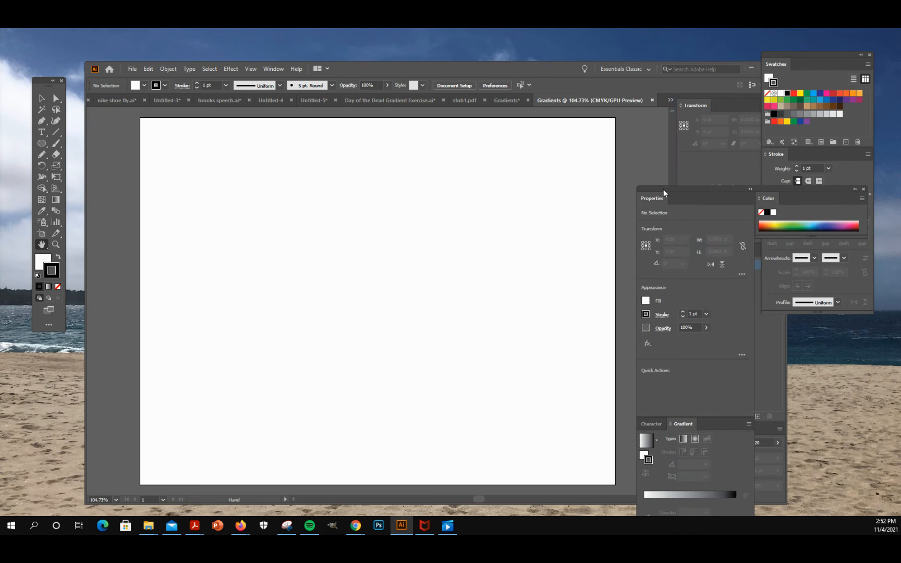
# Draw a circle about 197 pt wide in the artboard's upper-left area and paste a copy in the centre
pyautogui.click(41, 143)
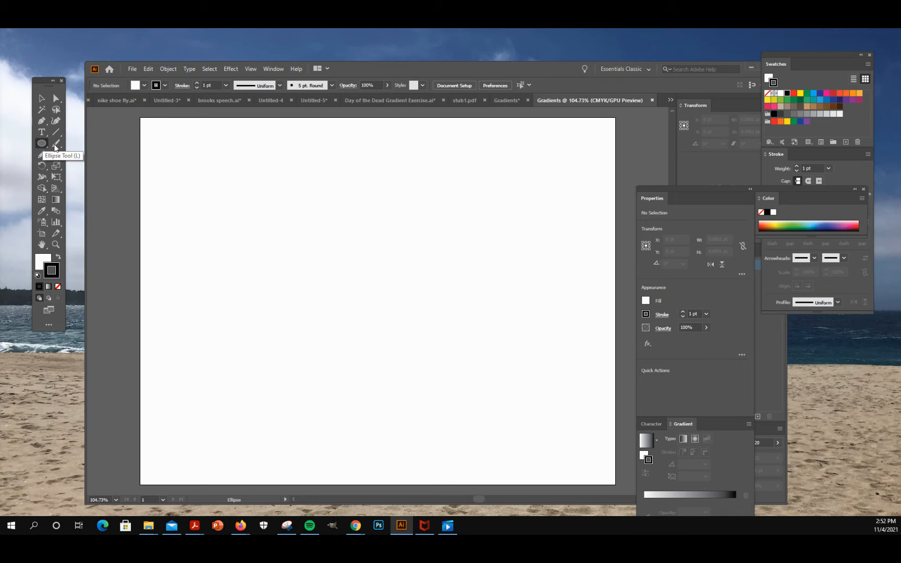
pyautogui.moveTo(173, 161); pyautogui.dragTo(285, 279)
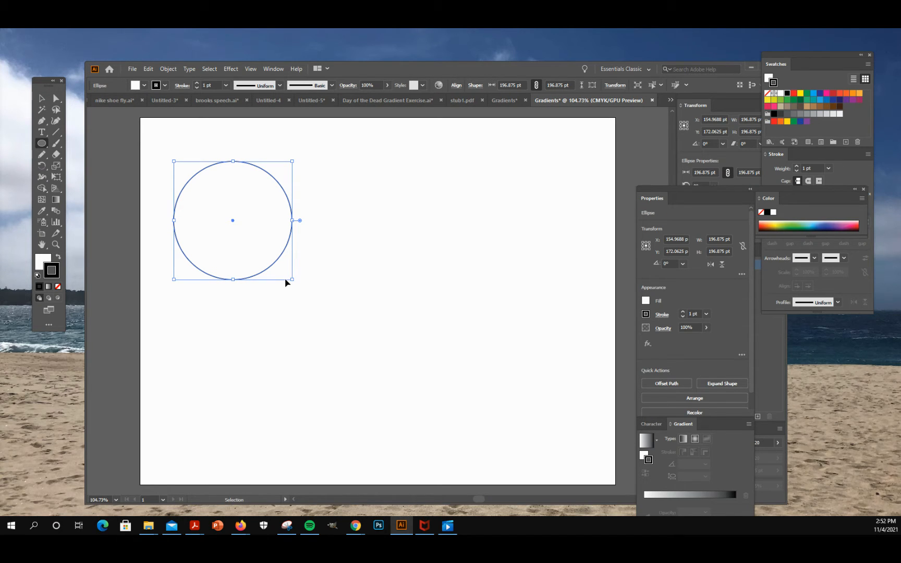
pyautogui.hotkey('ctrl', 'c')
pyautogui.hotkey('ctrl', 'v')
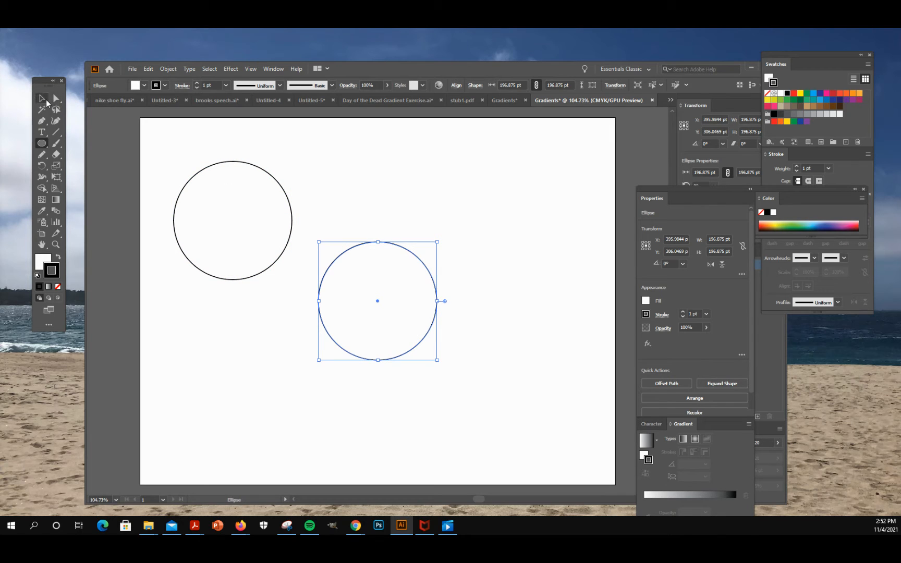
# Duplicate the centre circle to the artboard's lower-right area, forming a diagonal row of three
pyautogui.press('ctrl')
pyautogui.click(42, 99)
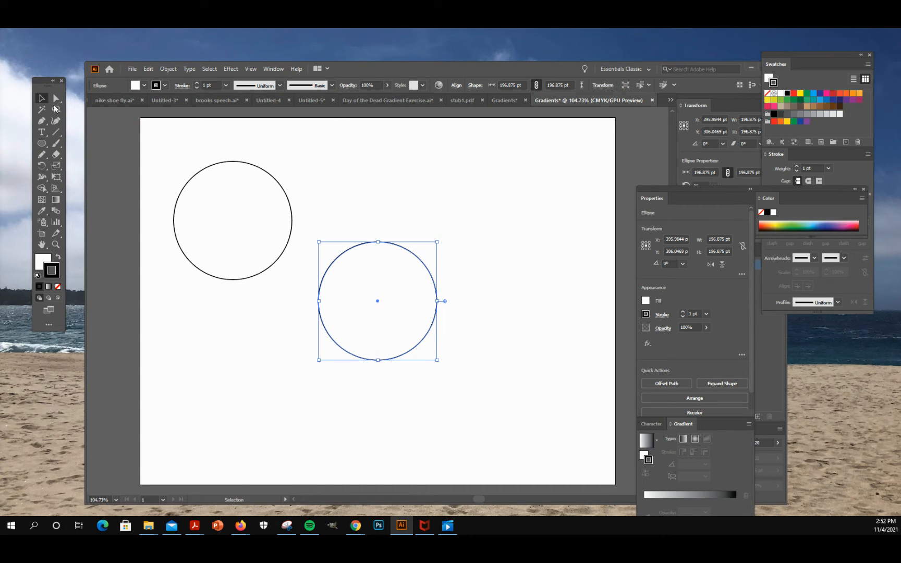
pyautogui.click(466, 357)
pyautogui.moveTo(425, 340); pyautogui.dragTo(559, 419)
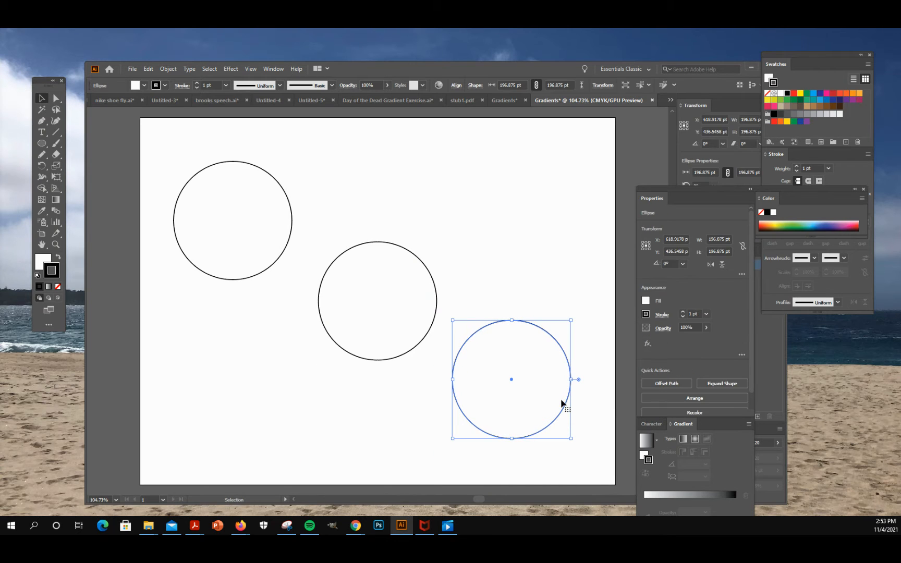
# Remove the upper-left circle's stroke and fill it with a white-to-black linear gradient
pyautogui.click(226, 281)
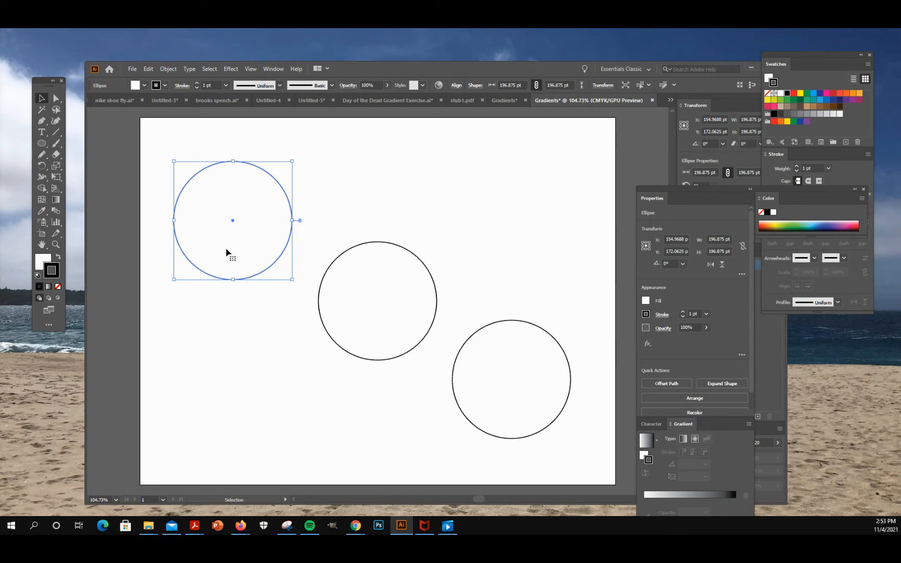
pyautogui.click(683, 439)
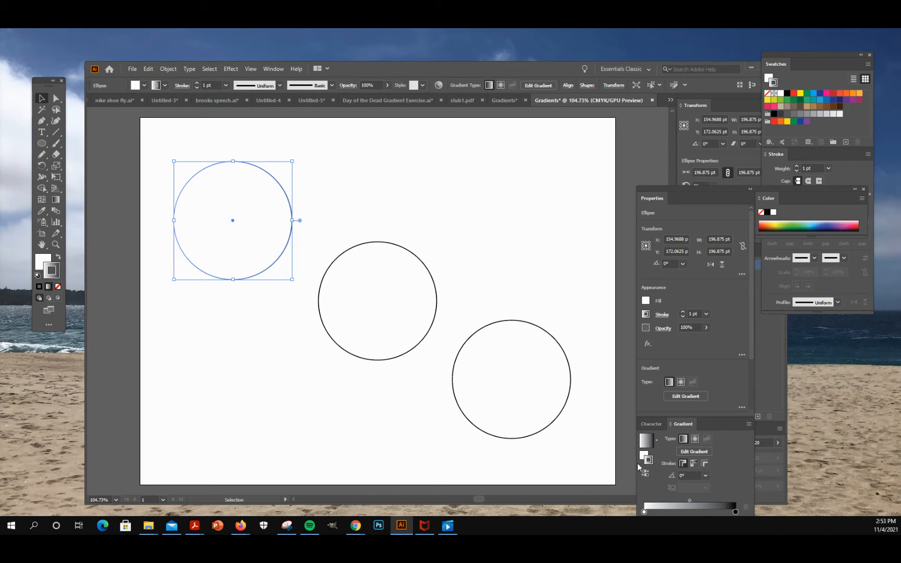
pyautogui.click(58, 287)
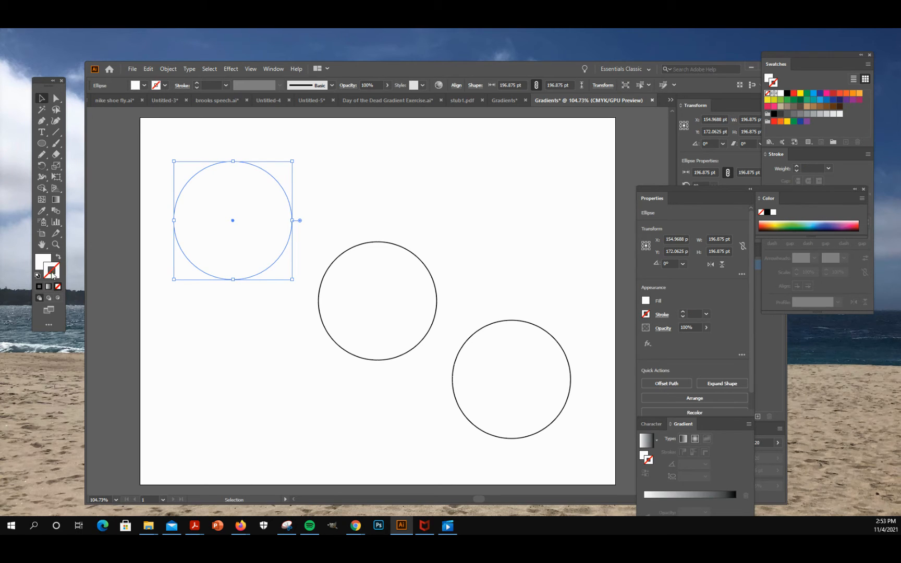
pyautogui.click(44, 261)
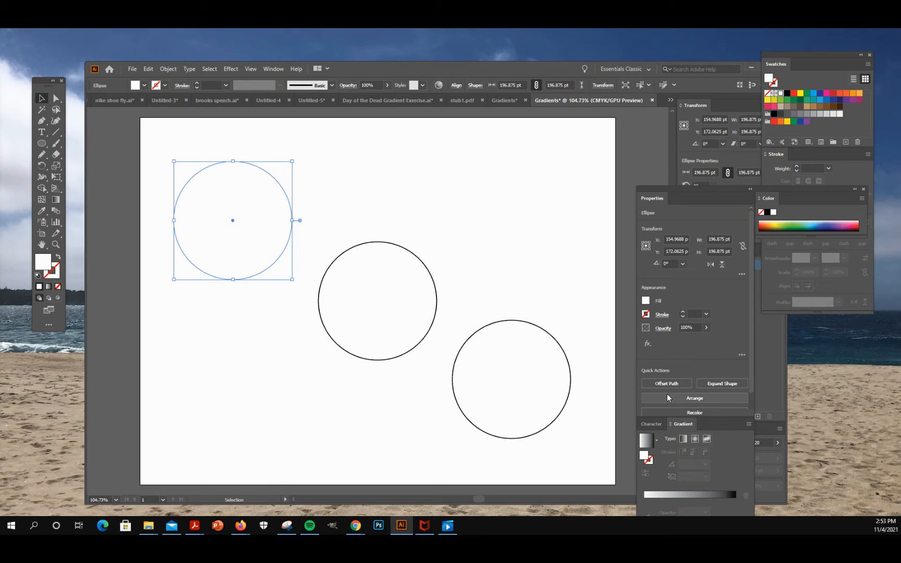
pyautogui.click(683, 495)
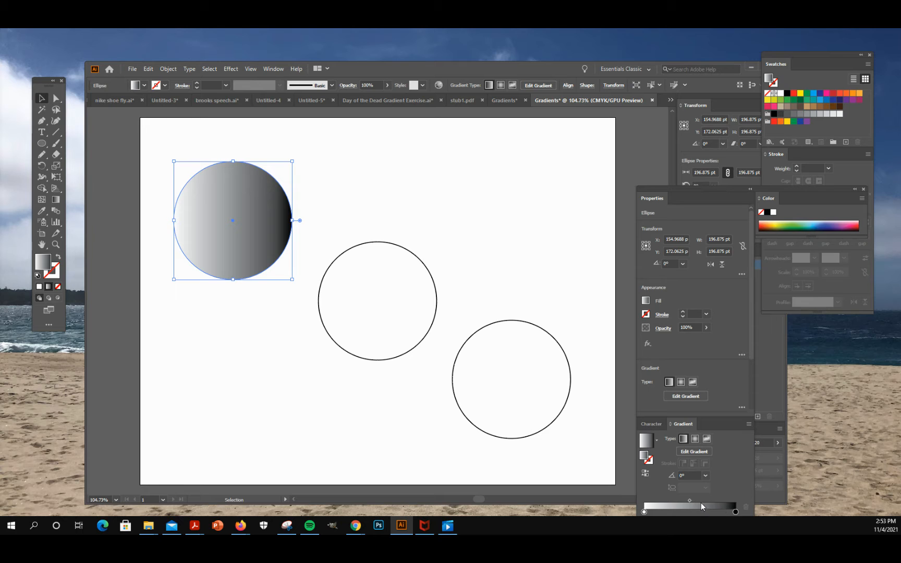
# Detach the Gradient panel, shift the gradient's midpoint to about 63%, and move its black stop to about 72%
pyautogui.moveTo(685, 424); pyautogui.dragTo(496, 128)
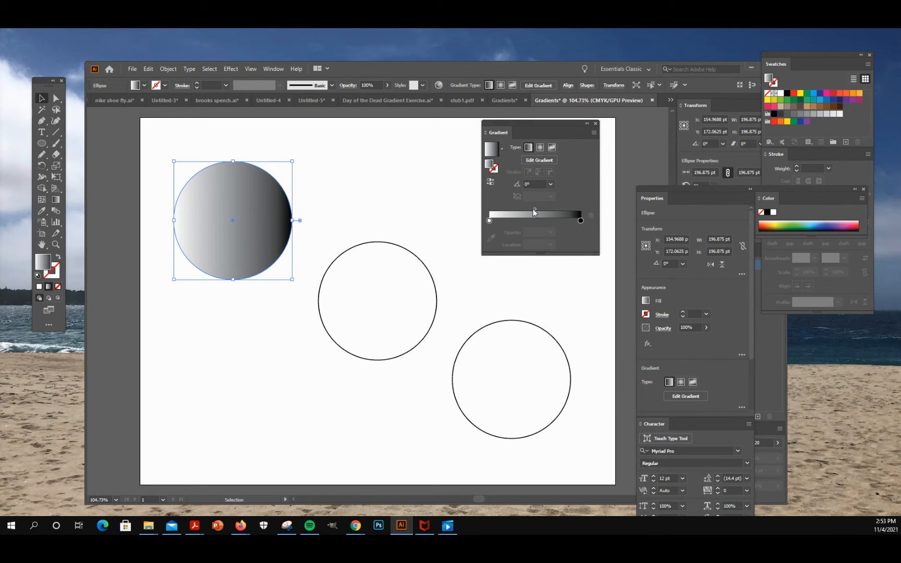
pyautogui.moveTo(534, 210)
pyautogui.mouseDown()
pyautogui.moveTo(518, 208)
pyautogui.moveTo(547, 209)
pyautogui.mouseUp()
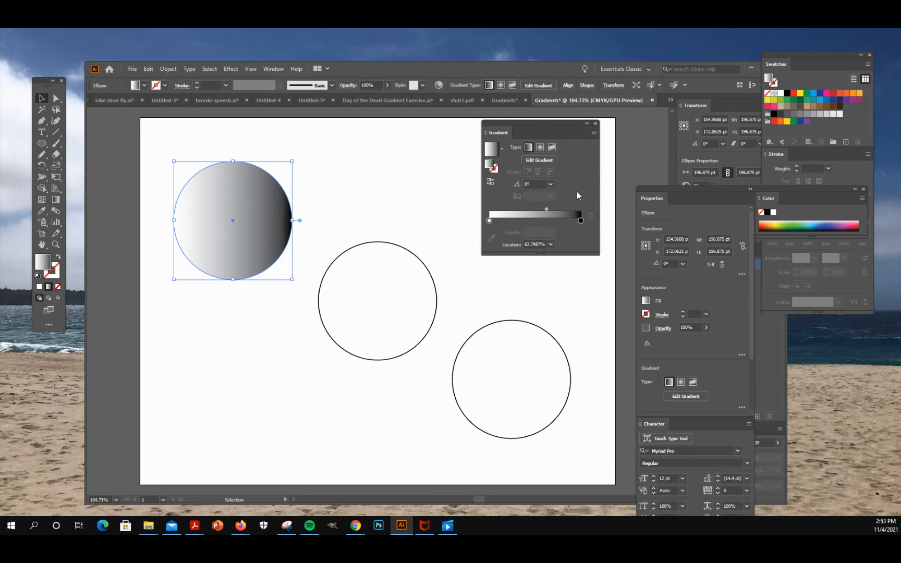
pyautogui.click(545, 159)
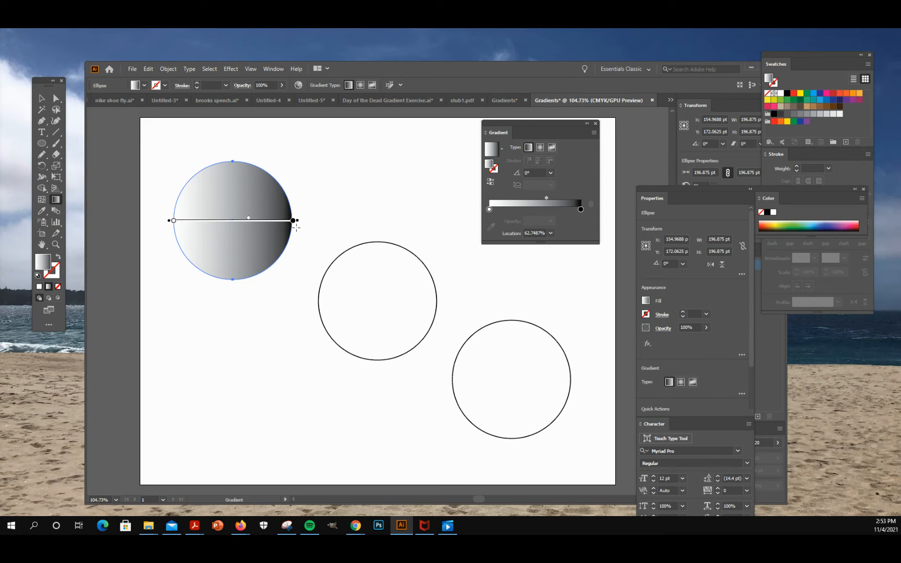
pyautogui.moveTo(295, 223)
pyautogui.mouseDown()
pyautogui.moveTo(207, 238)
pyautogui.moveTo(260, 234)
pyautogui.mouseUp()
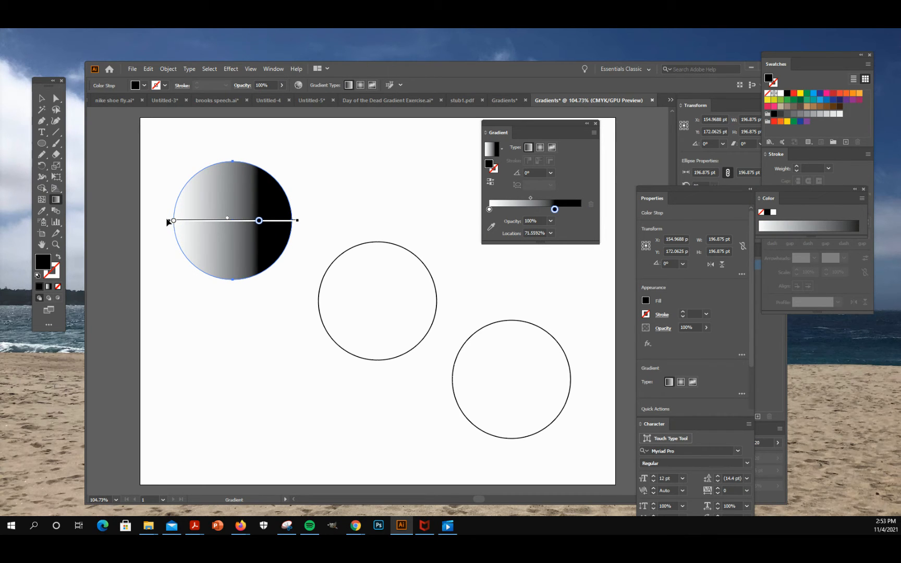
# Set the linear gradient's angle to -45° and nudge its black stop to about 73%
pyautogui.click(551, 173)
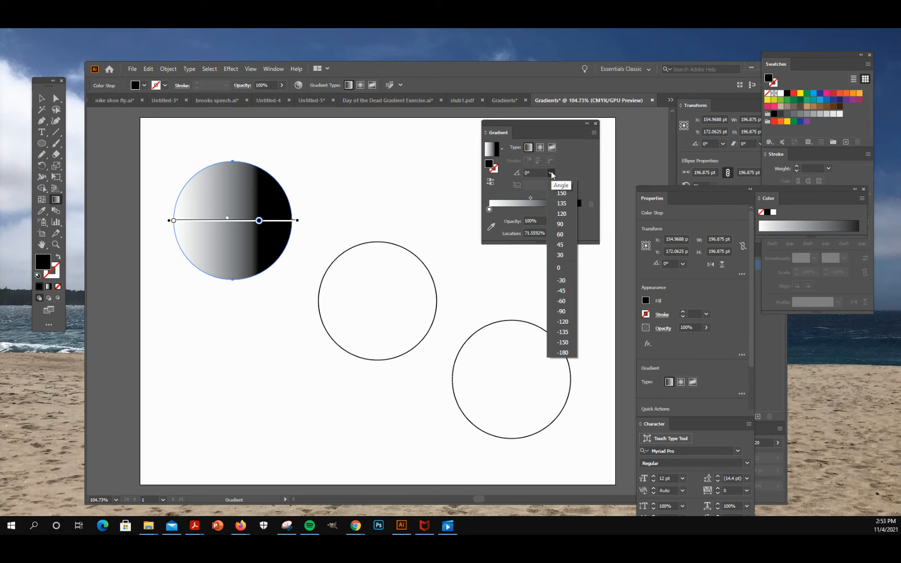
pyautogui.click(561, 291)
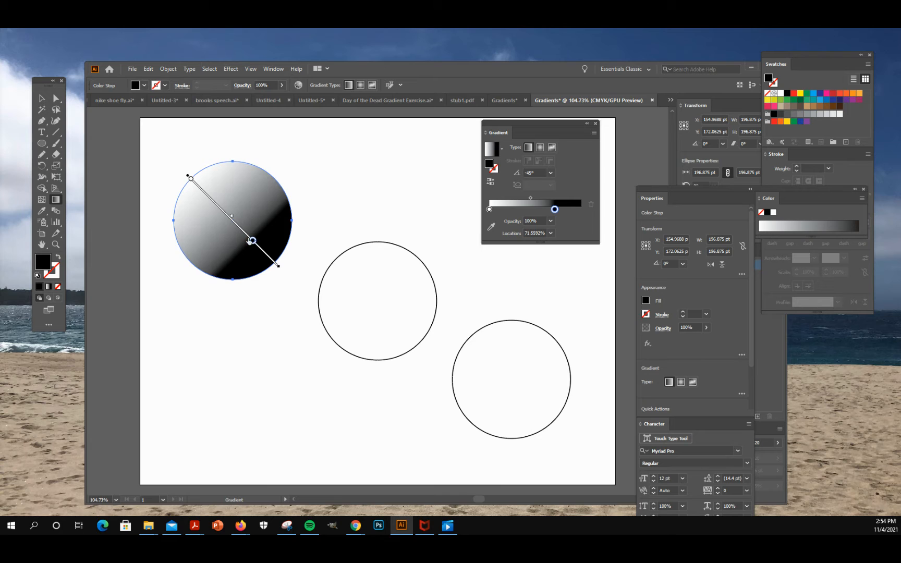
pyautogui.moveTo(255, 244)
pyautogui.mouseDown()
pyautogui.moveTo(197, 183)
pyautogui.moveTo(254, 243)
pyautogui.mouseUp()
# Add a mid-gray swatch stop at about 47% and a K=60 gray stop at about 19% to the linear gradient, then deselect the circle
pyautogui.moveTo(822, 58); pyautogui.dragTo(685, 107)
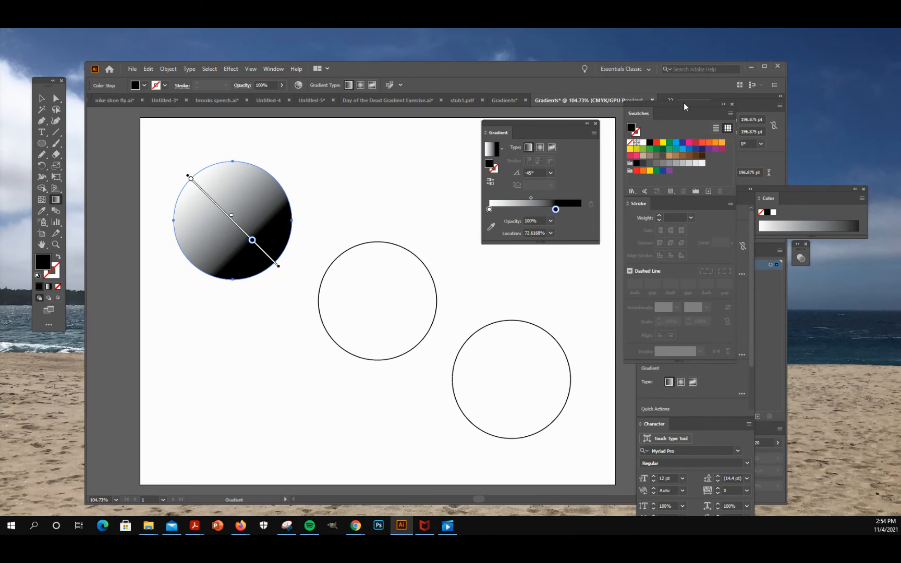
pyautogui.moveTo(671, 167); pyautogui.dragTo(534, 208)
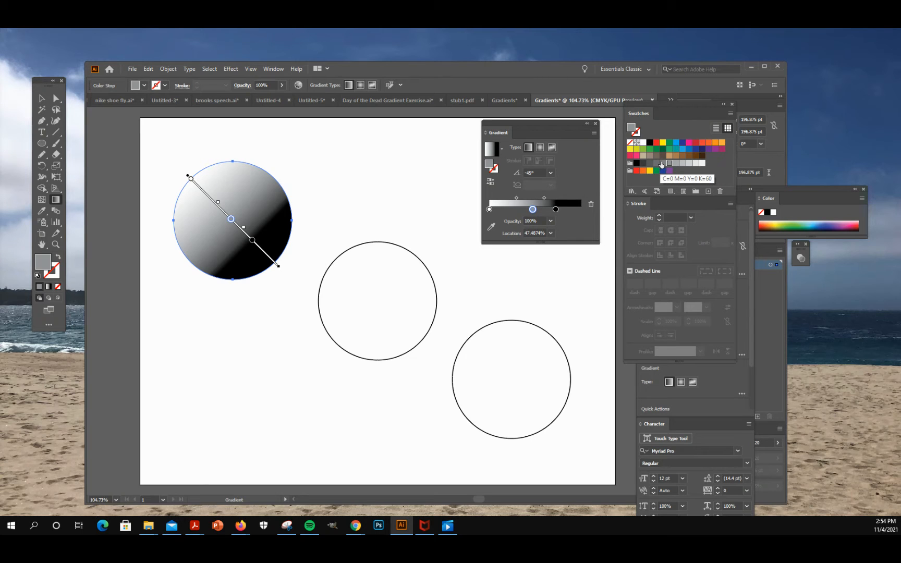
pyautogui.moveTo(662, 165); pyautogui.dragTo(507, 207)
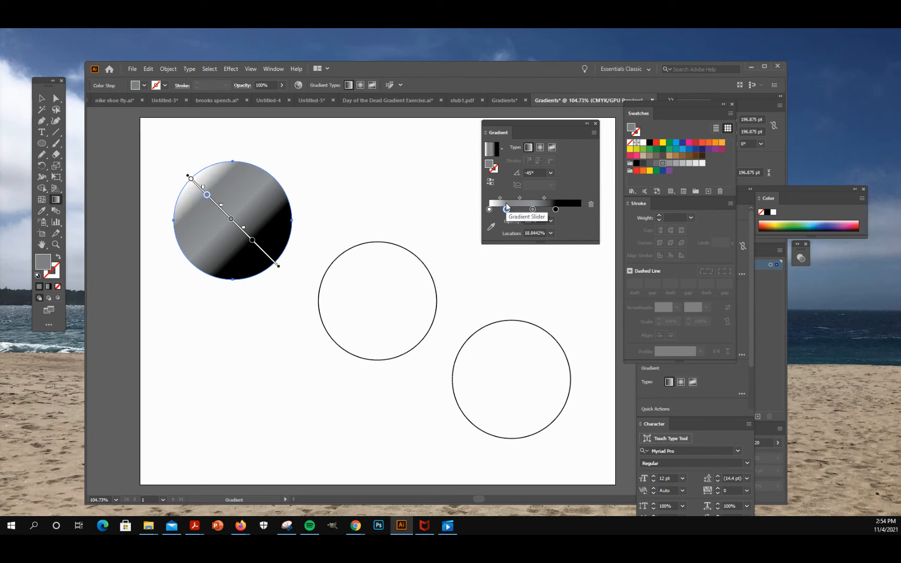
pyautogui.press('v')
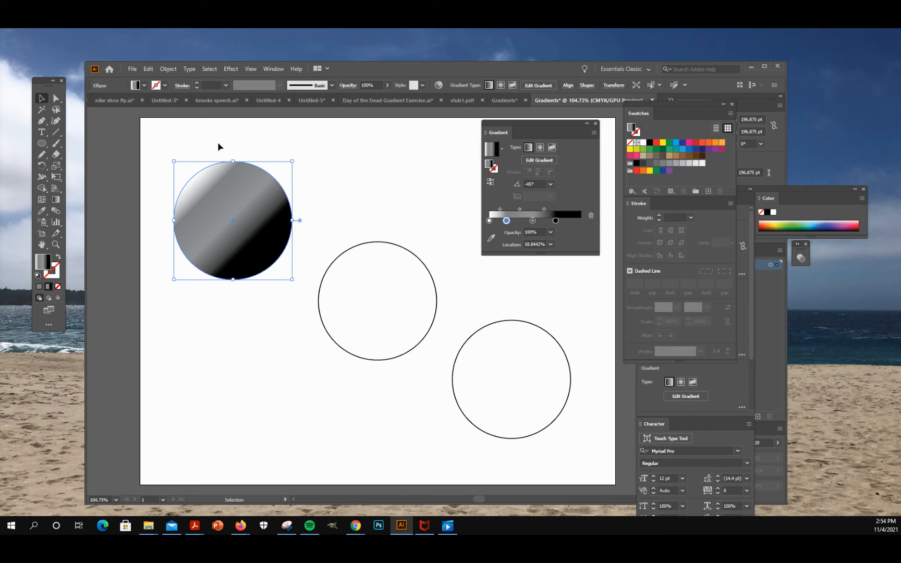
pyautogui.click(293, 149)
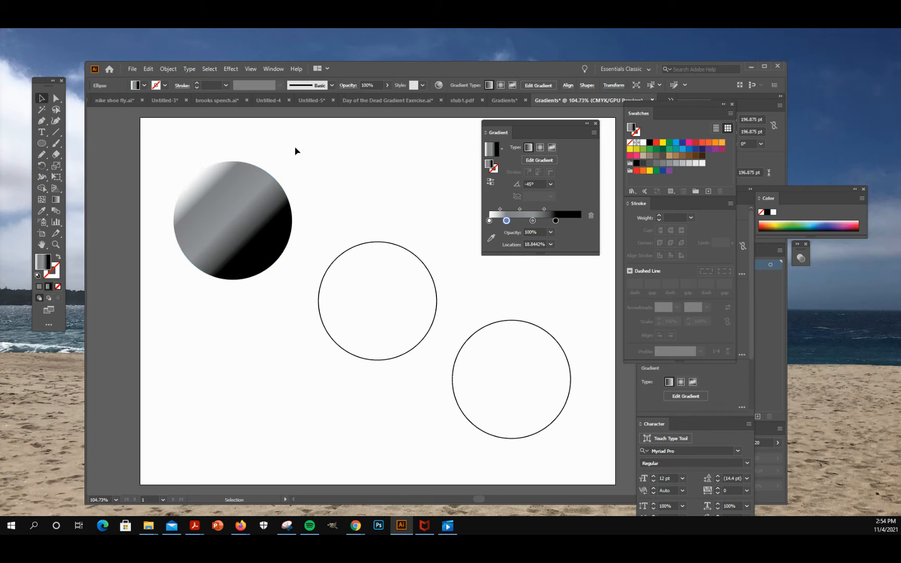
pyautogui.click(243, 209)
pyautogui.click(324, 193)
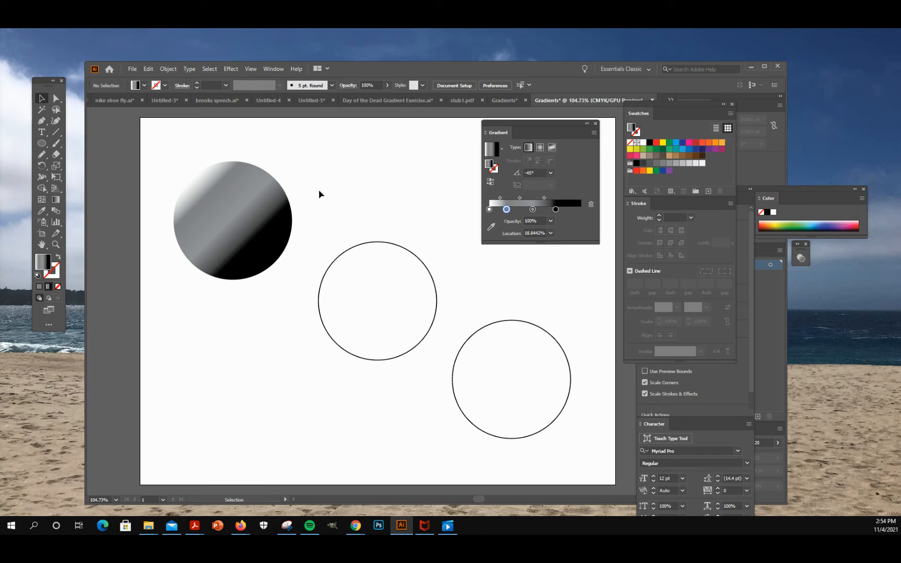
# Add the label "Linear Gradient" beneath the upper-left circle and shrink its text frame to fit
pyautogui.click(42, 132)
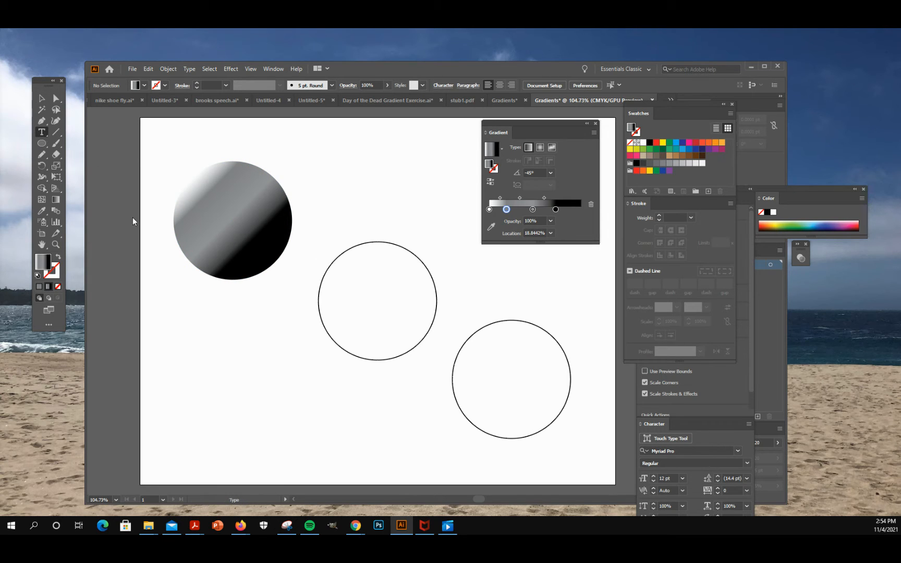
pyautogui.moveTo(189, 292); pyautogui.dragTo(276, 334)
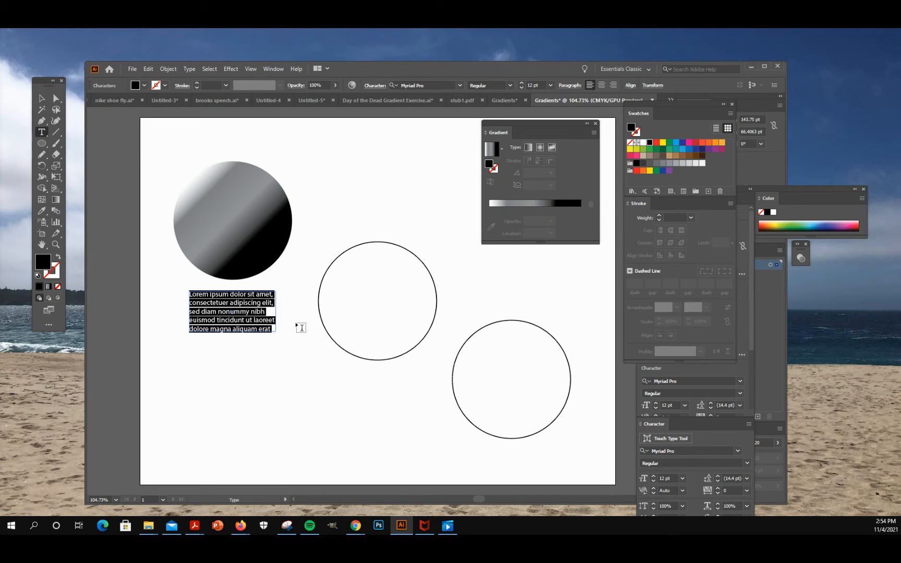
pyautogui.write('Linea')
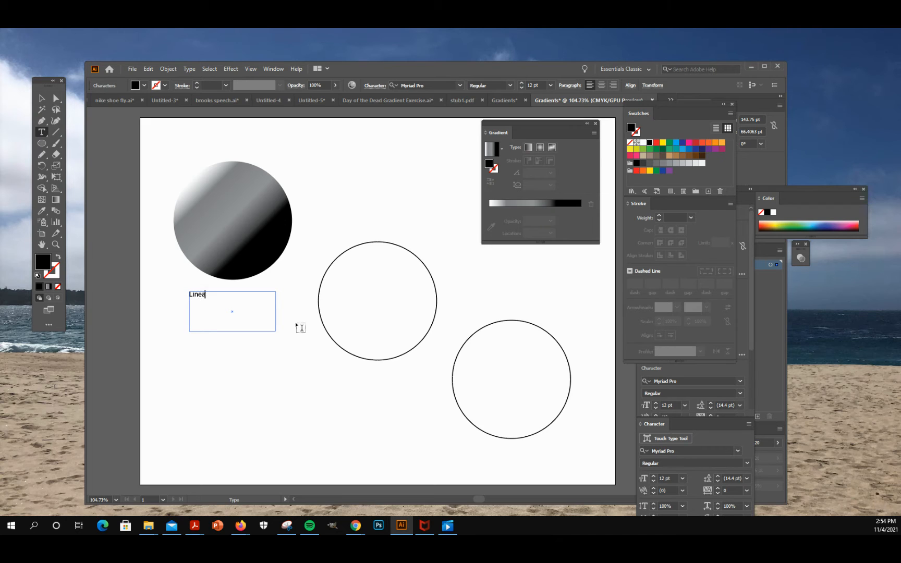
pyautogui.write('r Gradient')
pyautogui.click(41, 100)
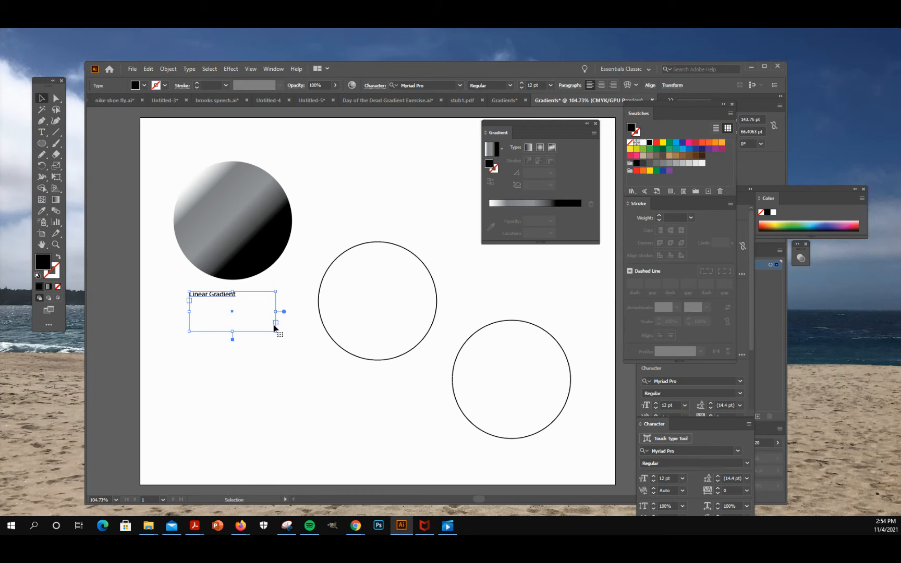
pyautogui.moveTo(275, 332); pyautogui.dragTo(253, 303)
pyautogui.click(233, 337)
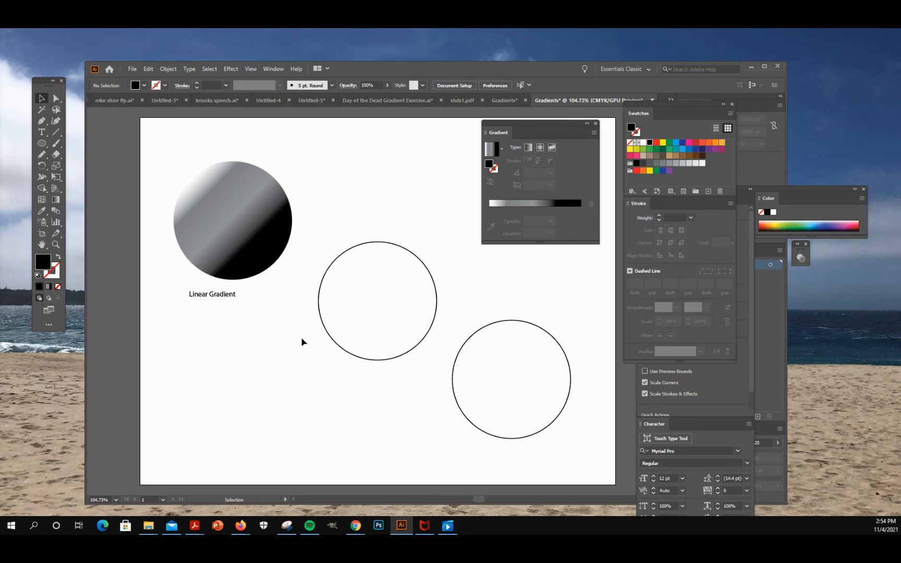
# Apply a radial gradient fill to the middle circle
pyautogui.click(335, 346)
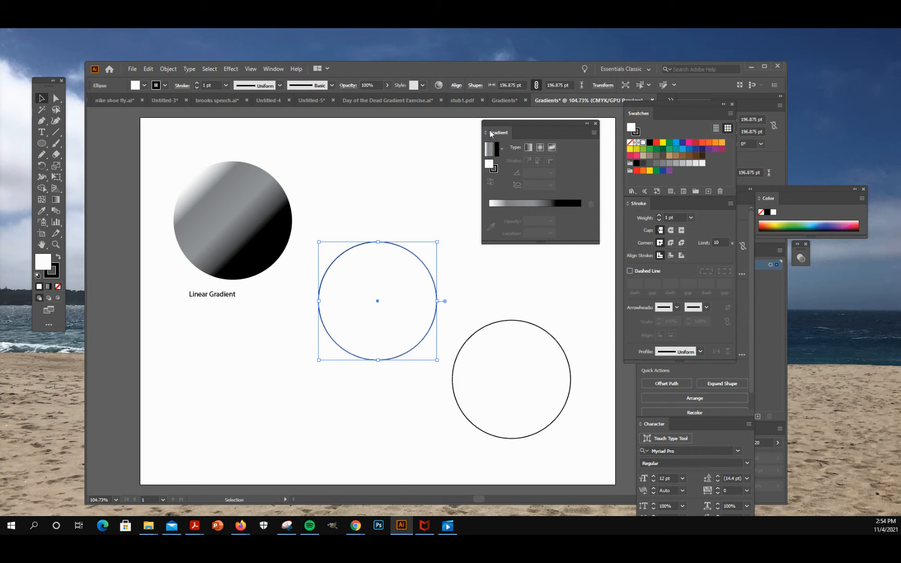
pyautogui.click(540, 149)
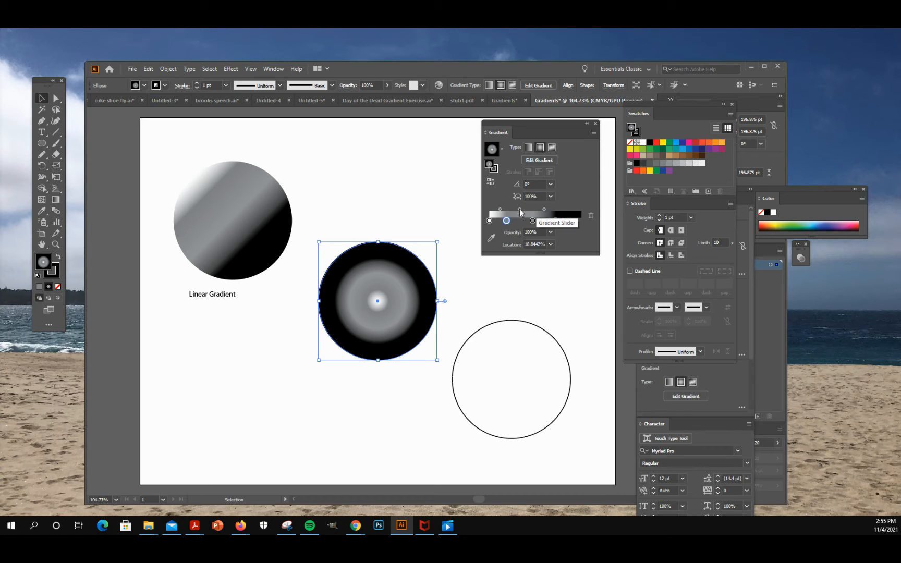
# Move the radial gradient's gray stop to about 27% and set its aspect ratio to 50% and angle to -30°
pyautogui.moveTo(520, 210)
pyautogui.mouseDown()
pyautogui.moveTo(529, 210)
pyautogui.moveTo(517, 248)
pyautogui.moveTo(532, 220)
pyautogui.moveTo(493, 221)
pyautogui.moveTo(514, 221)
pyautogui.mouseUp()
pyautogui.click(551, 196)
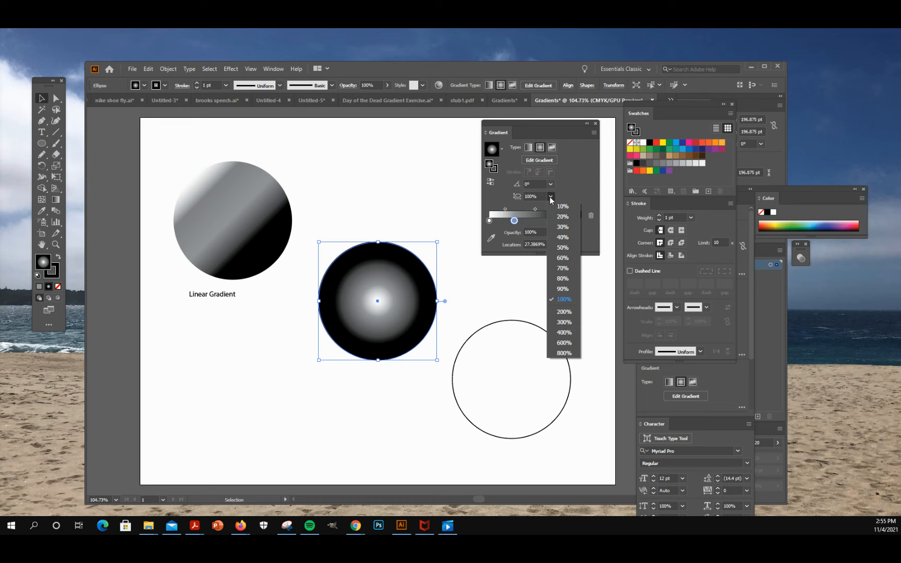
pyautogui.click(561, 249)
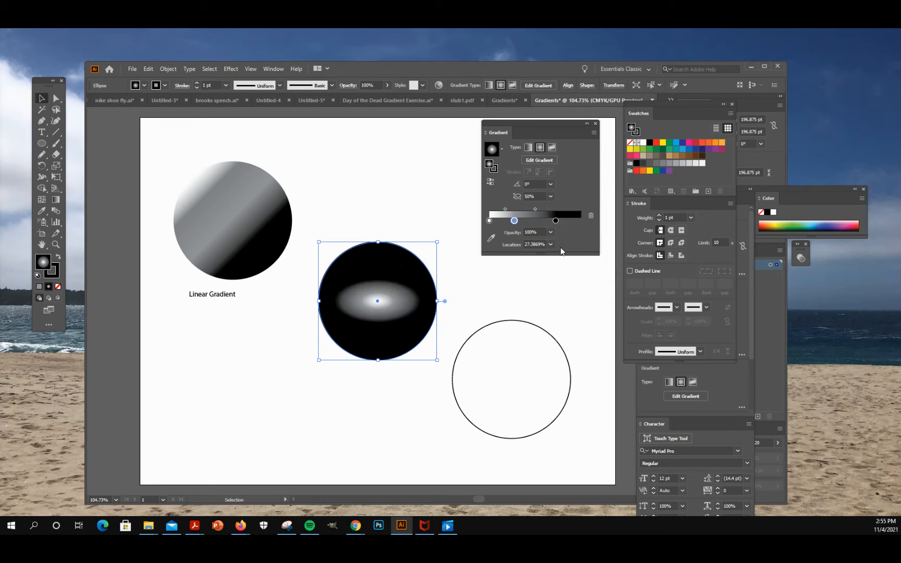
pyautogui.click(551, 185)
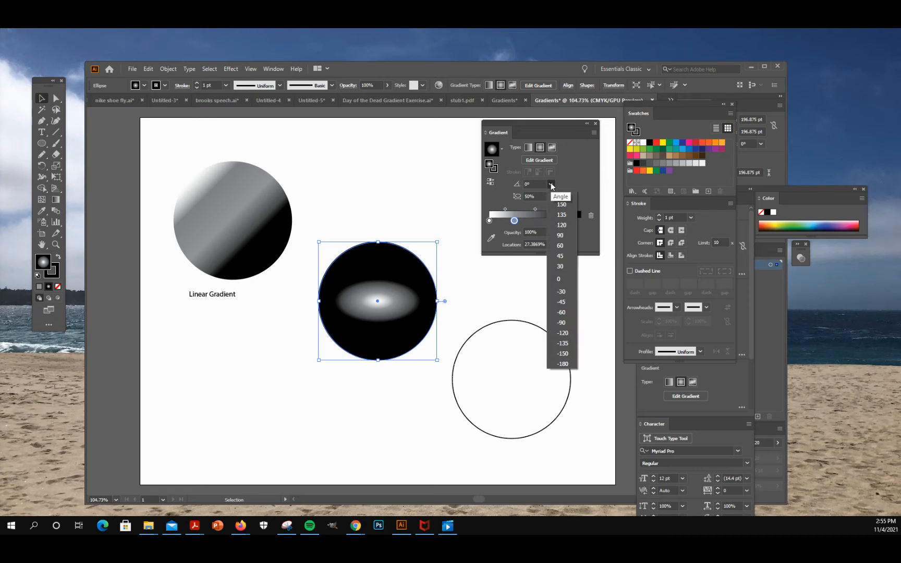
pyautogui.click(562, 292)
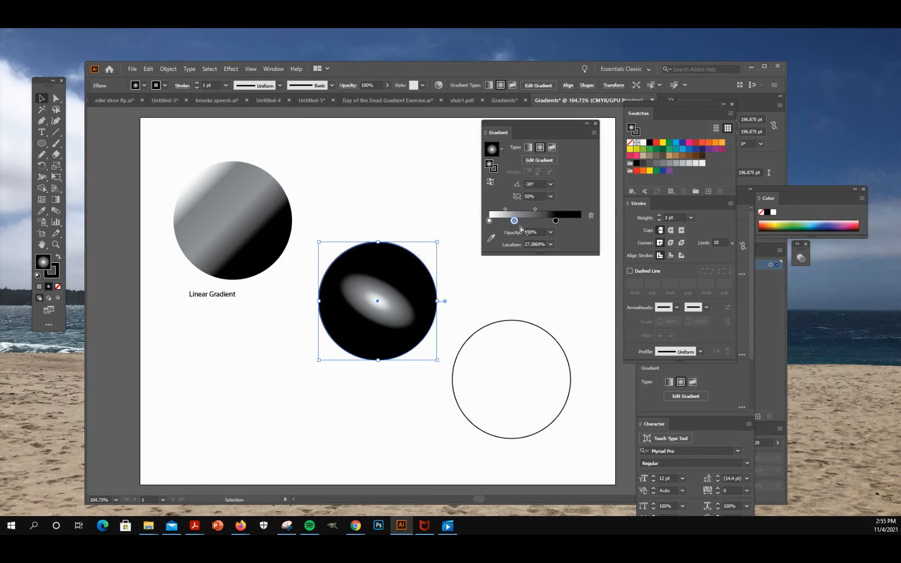
# Remove the white stop from the middle circle's radial gradient and shift the gradient's origin toward the circle's upper right
pyautogui.click(540, 164)
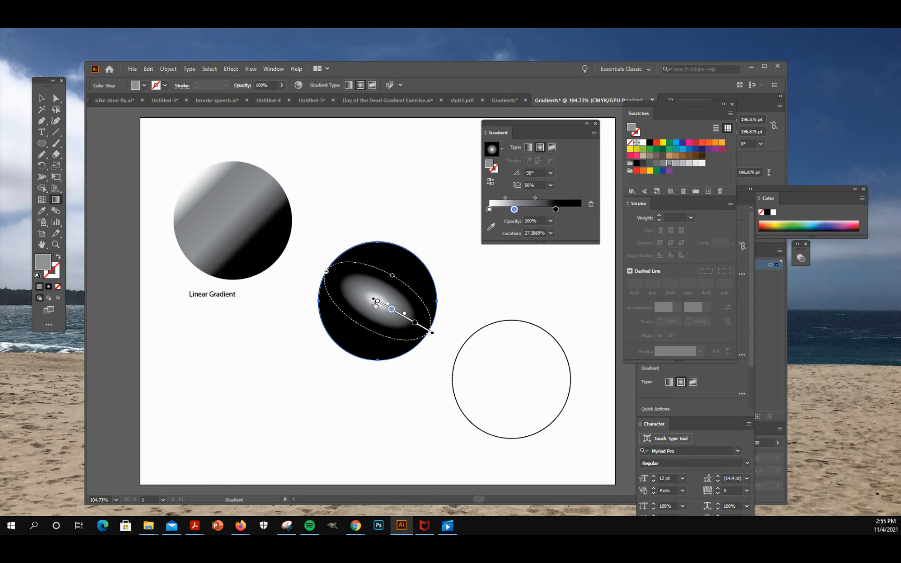
pyautogui.click(385, 312)
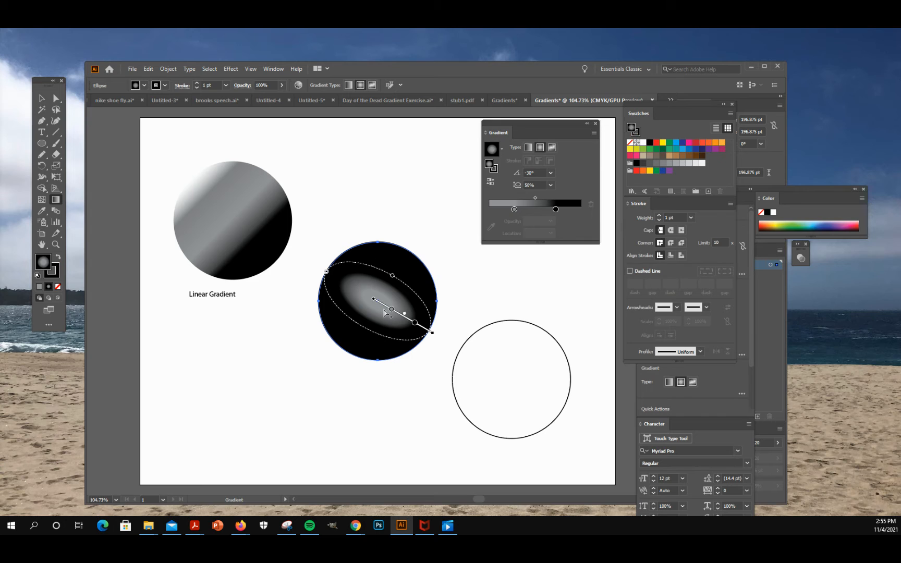
pyautogui.moveTo(374, 299); pyautogui.dragTo(373, 242)
pyautogui.moveTo(382, 344); pyautogui.dragTo(386, 383)
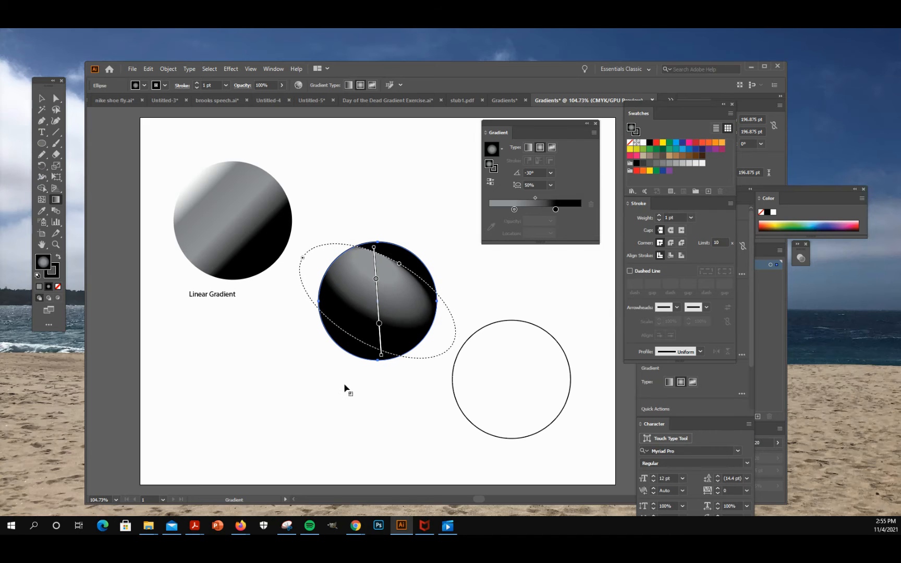
pyautogui.hotkey('ctrl', 'z')
pyautogui.moveTo(374, 258); pyautogui.dragTo(396, 267)
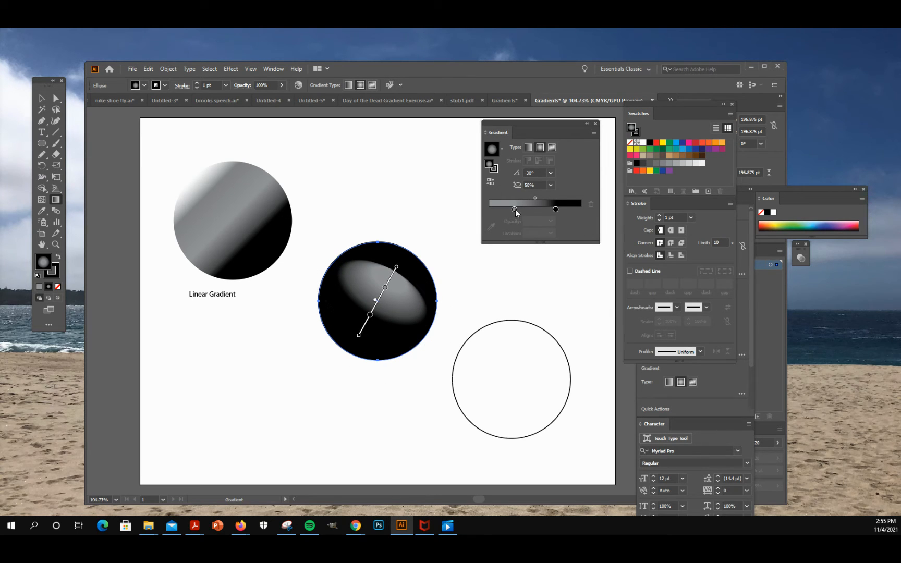
# Move the radial gradient's gray stop to about 15%, then deselect the middle circle
pyautogui.moveTo(516, 209); pyautogui.dragTo(503, 209)
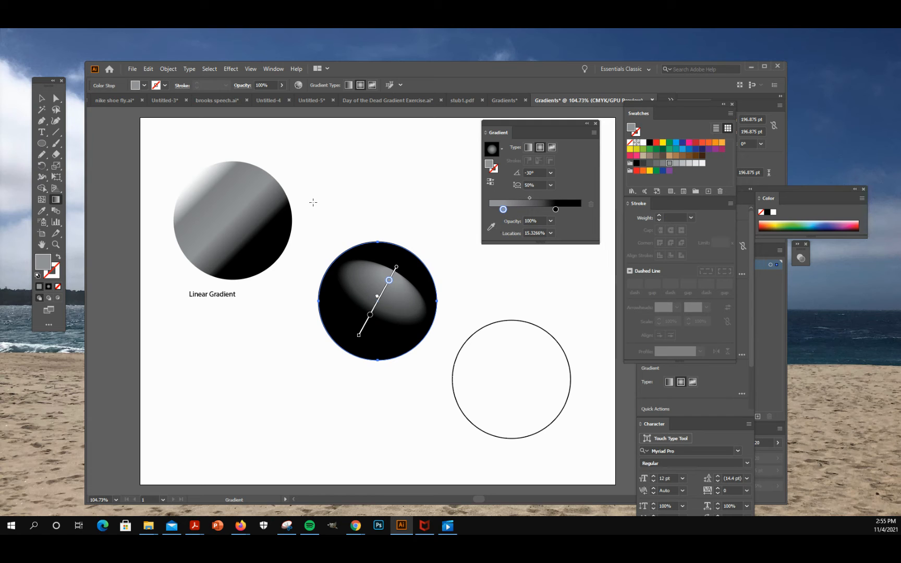
pyautogui.click(42, 98)
pyautogui.click(330, 176)
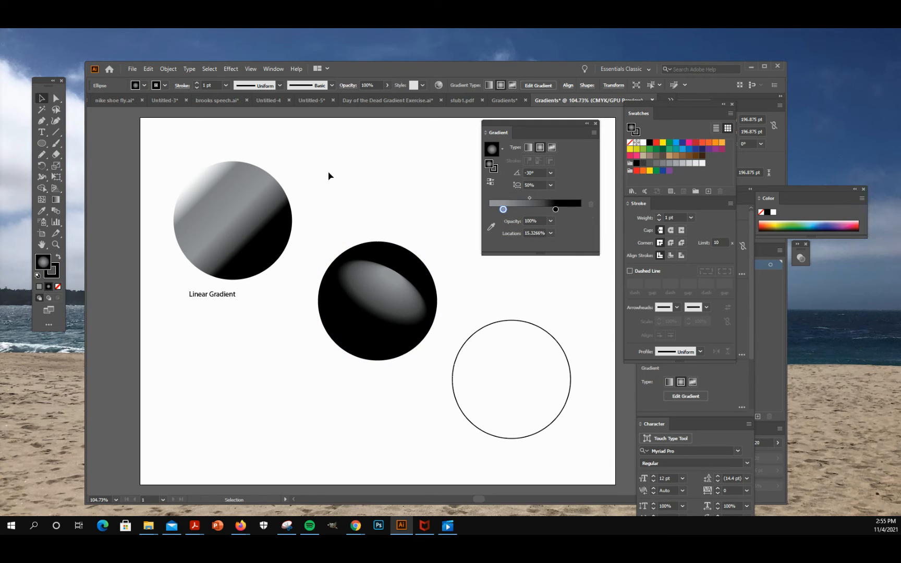
# Rework the radial gradient's stops to light gray near 16%, mid gray near 55% and dark gray at 100%, then deselect the circle
pyautogui.click(395, 292)
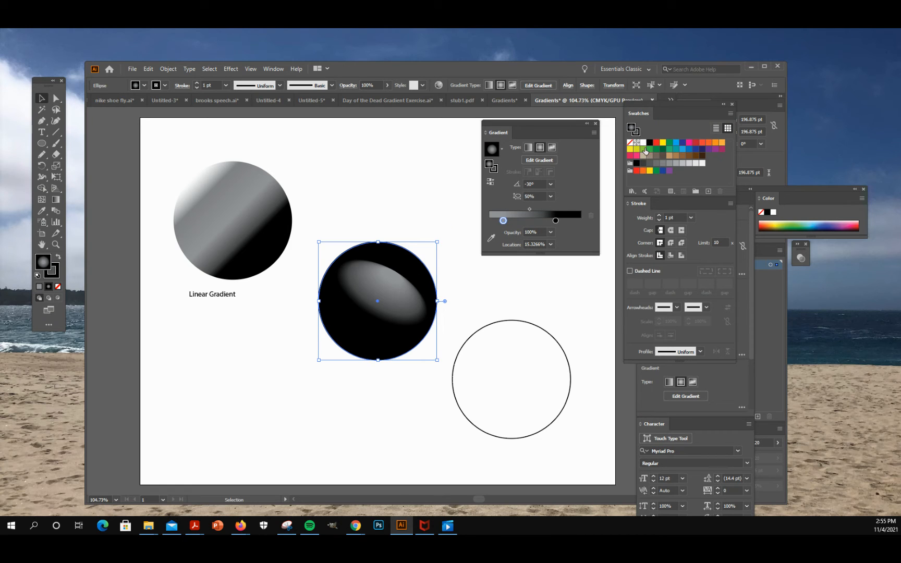
pyautogui.moveTo(698, 164); pyautogui.dragTo(586, 222)
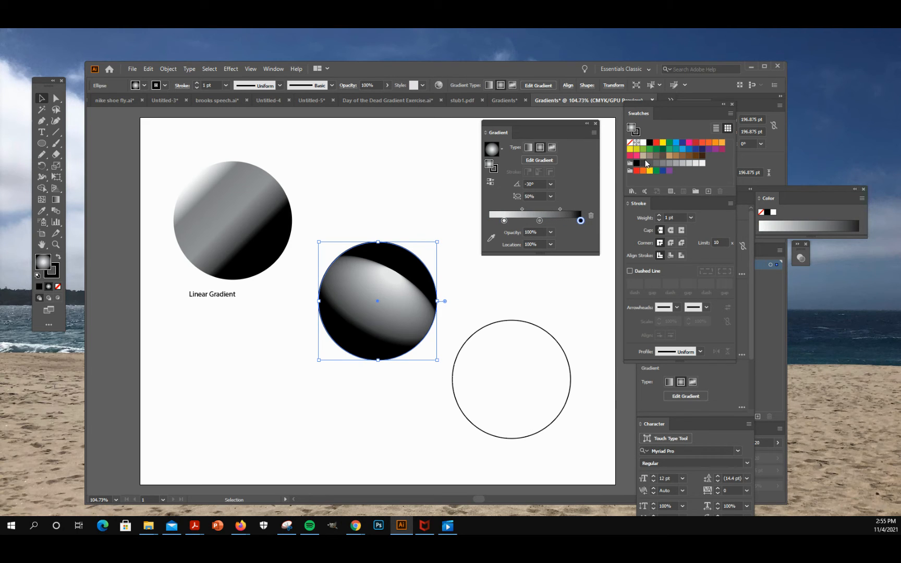
pyautogui.moveTo(650, 165); pyautogui.dragTo(584, 226)
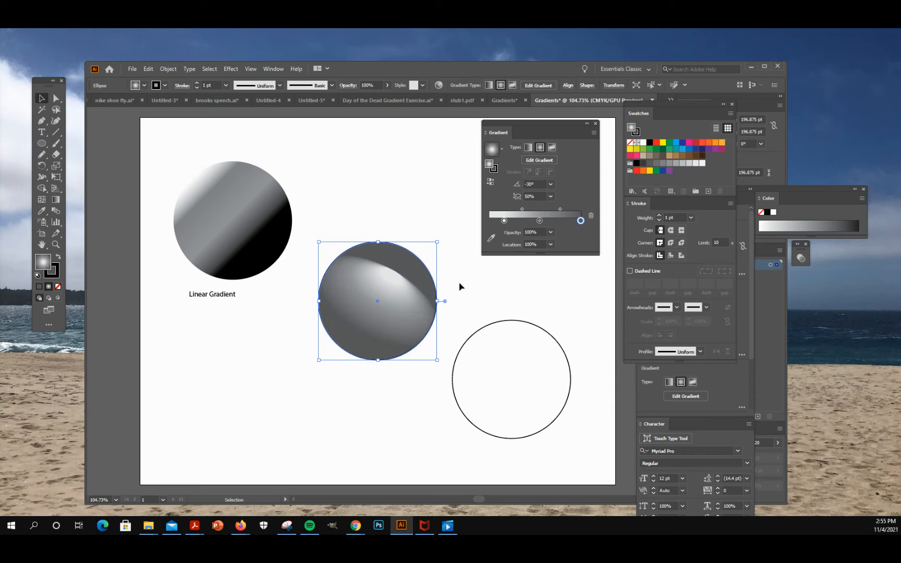
pyautogui.click(479, 291)
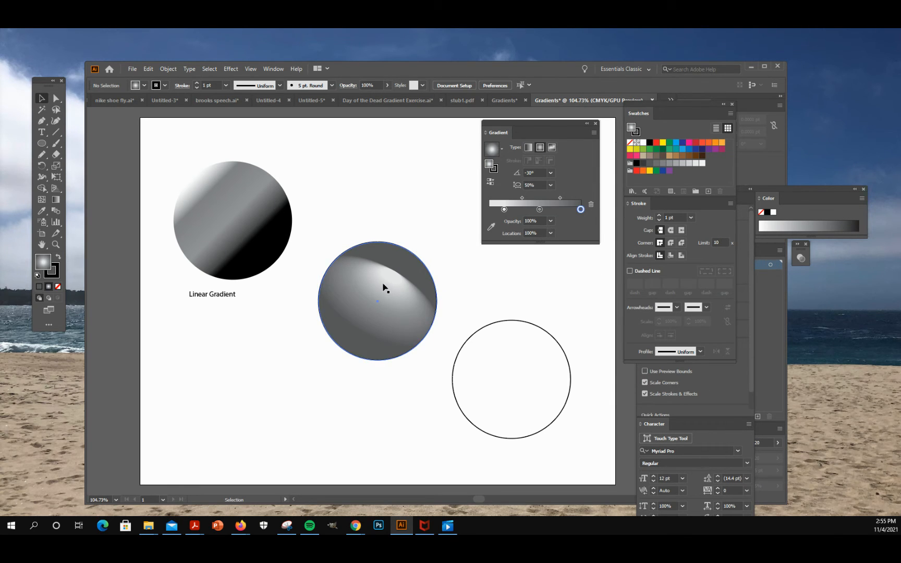
# Try moving the radial gradient's dark gray end stop to 40%, then restore it and deselect the circle
pyautogui.click(420, 275)
pyautogui.click(551, 244)
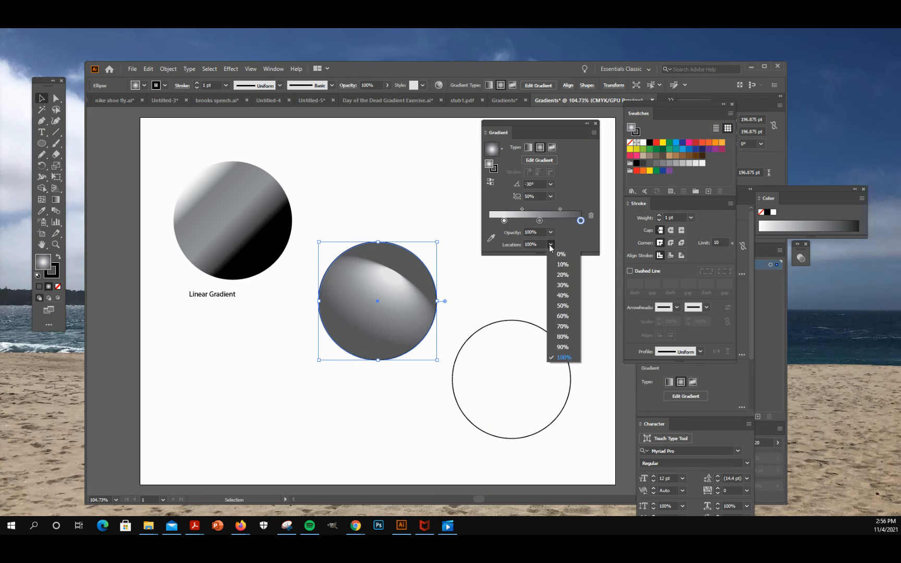
pyautogui.click(563, 296)
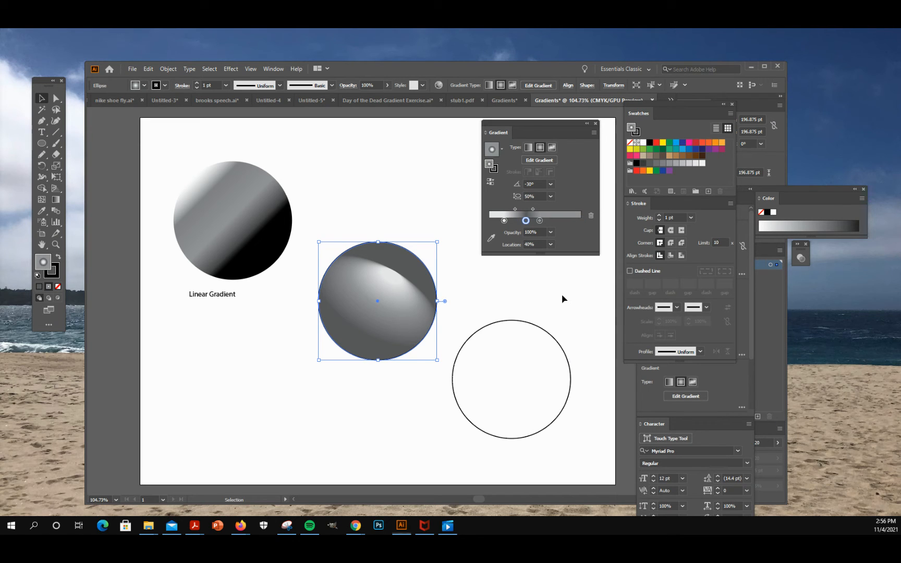
pyautogui.click(551, 244)
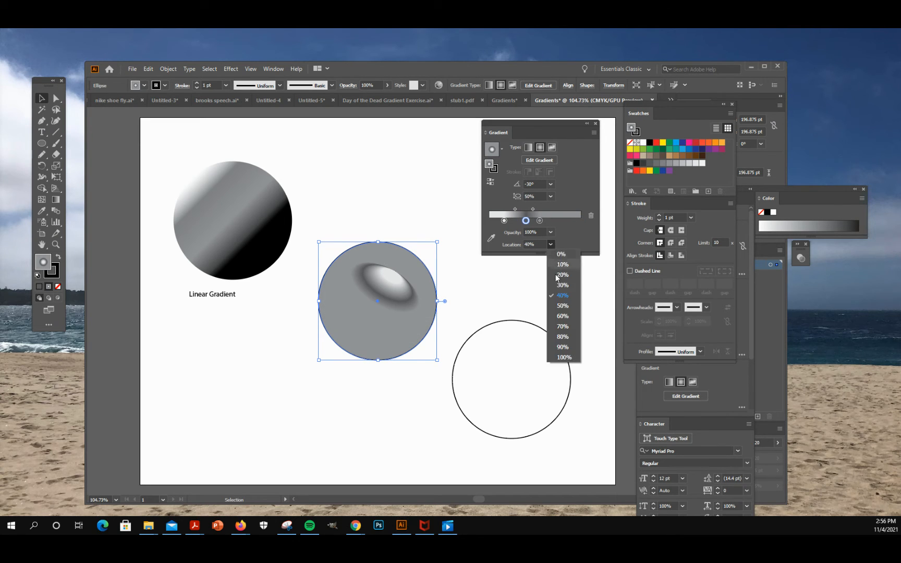
pyautogui.click(369, 197)
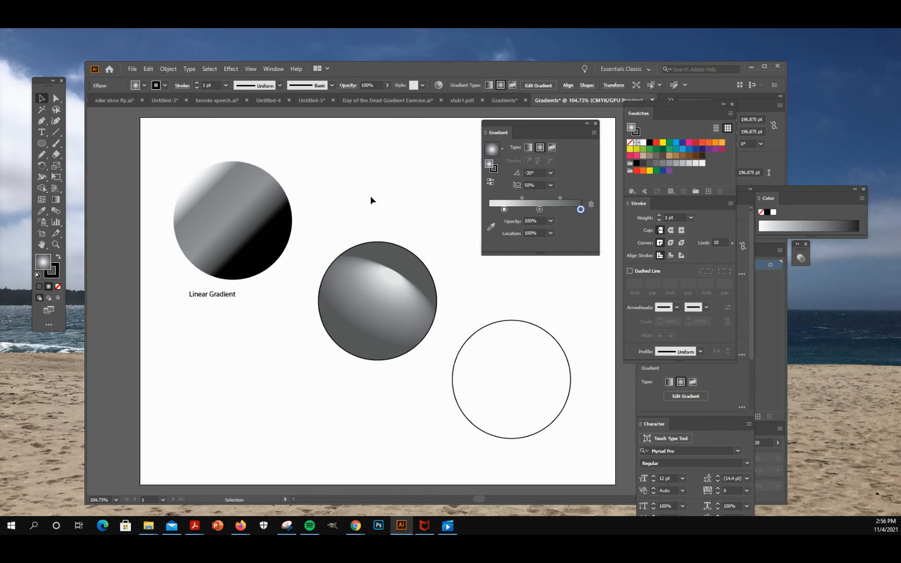
# Remove the stroke from the middle circle, make its fill active again and deselect it
pyautogui.click(381, 255)
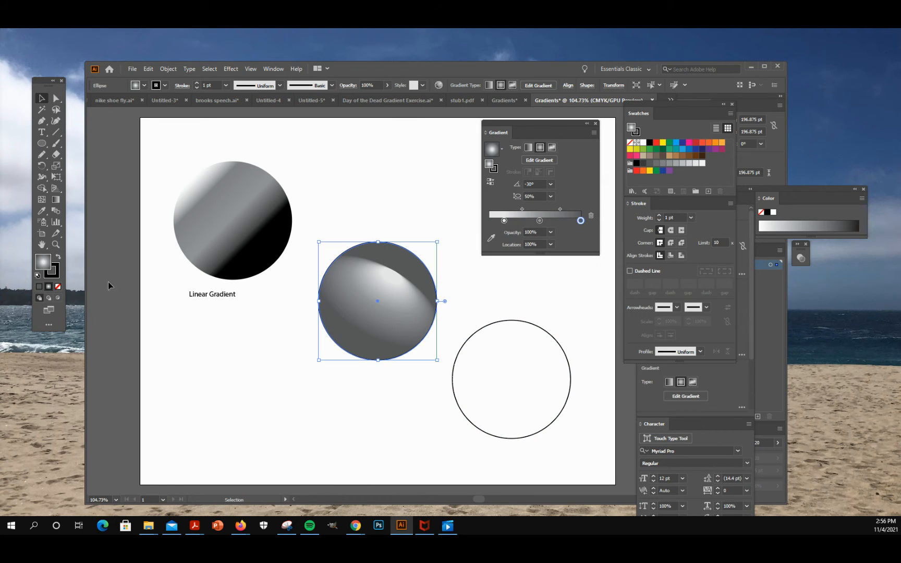
pyautogui.click(55, 276)
pyautogui.click(57, 287)
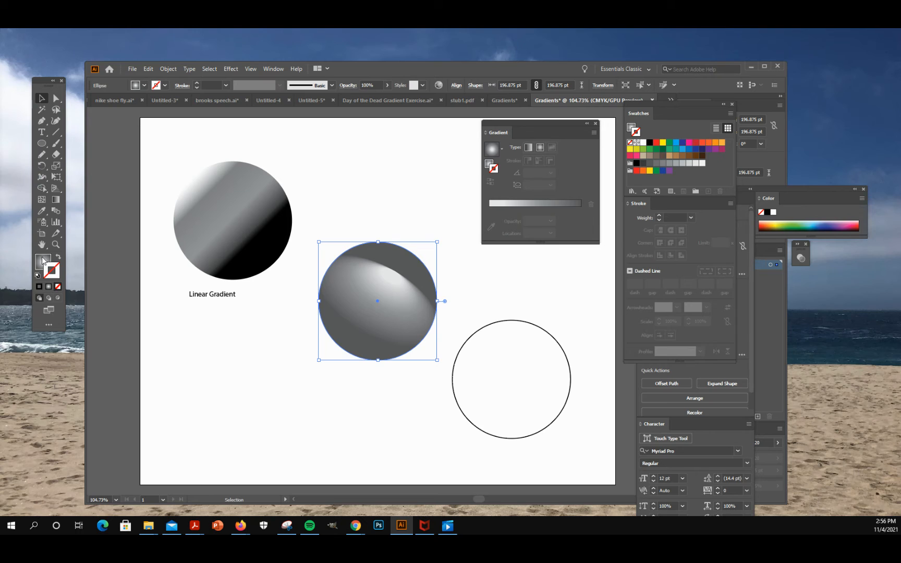
pyautogui.click(43, 261)
pyautogui.click(167, 337)
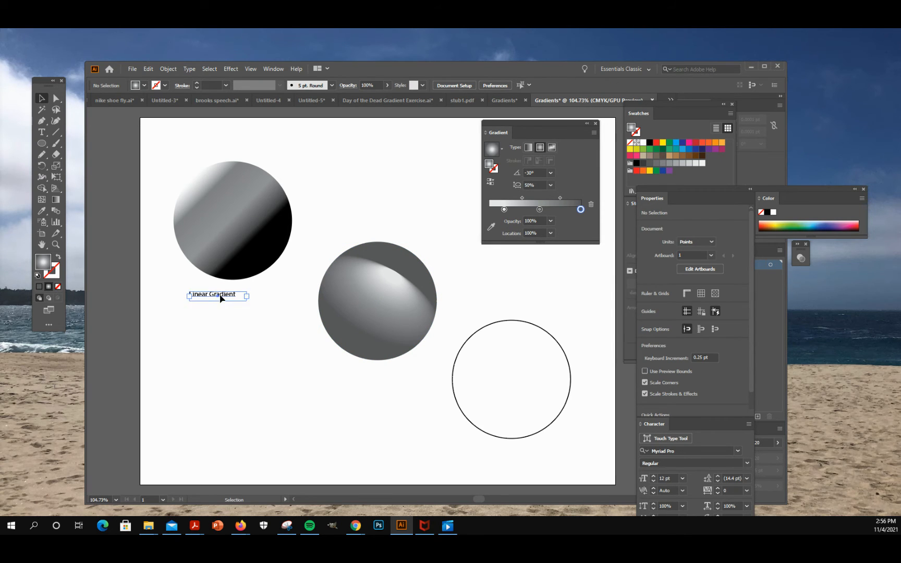
# Place a copy of the "Linear Gradient" label beneath the middle circle and change its text to "Radial Gradient"
pyautogui.click(238, 295)
pyautogui.hotkey('ctrl', 'v')
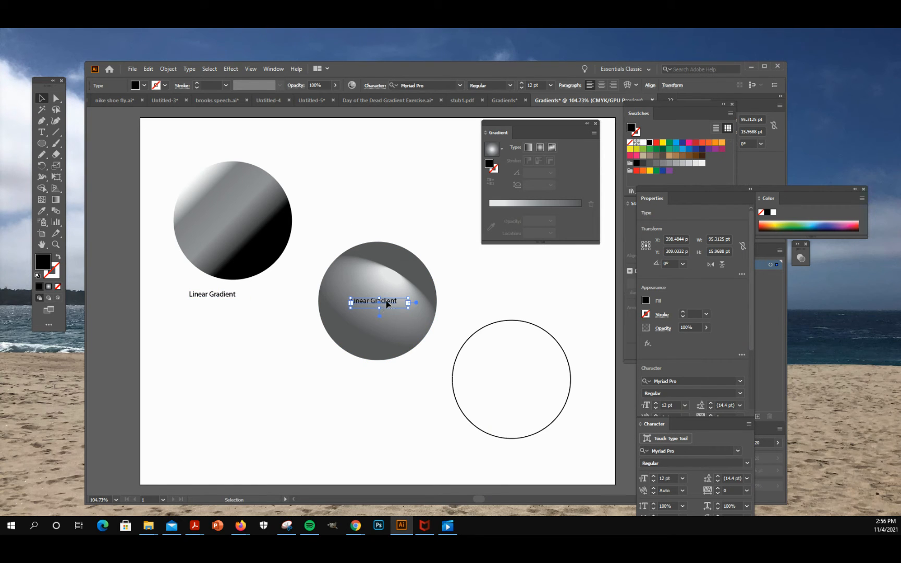
pyautogui.moveTo(386, 312); pyautogui.dragTo(380, 381)
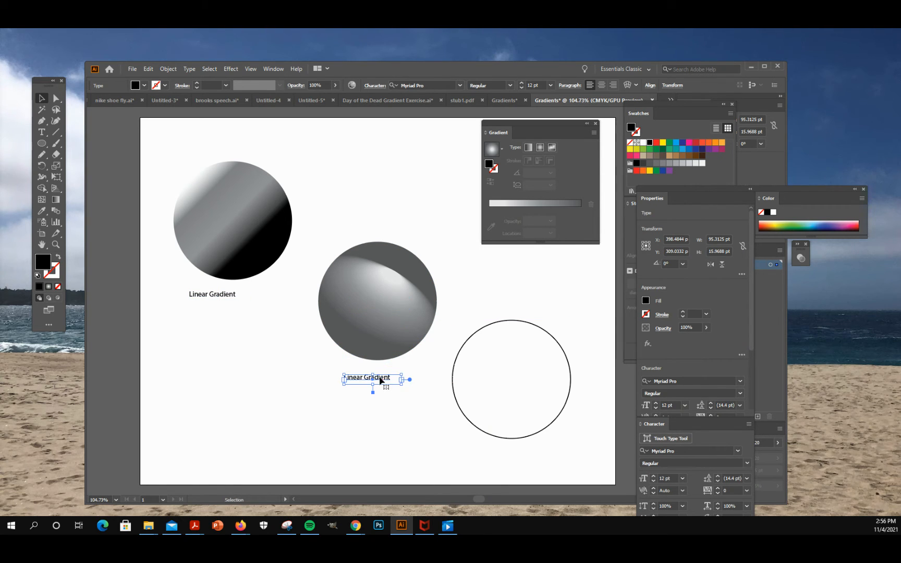
pyautogui.click(43, 134)
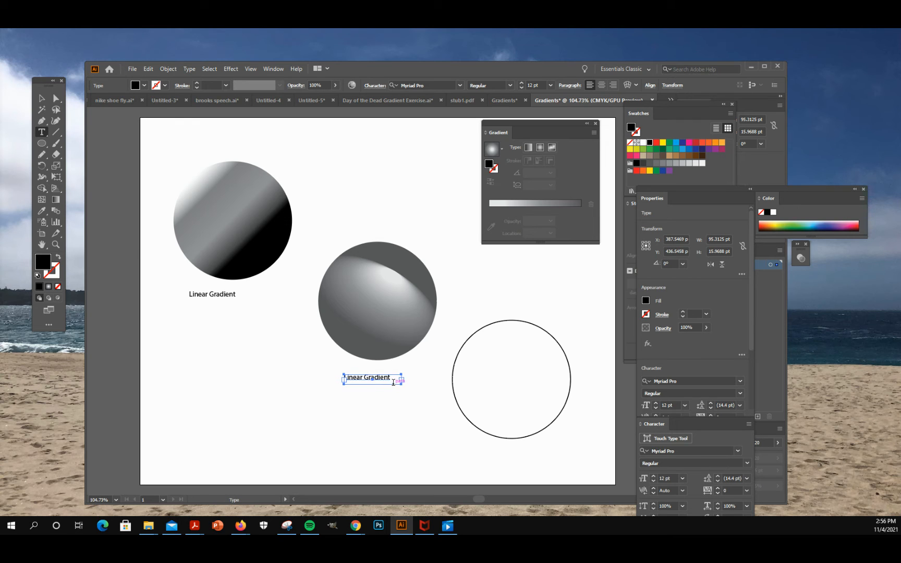
pyautogui.moveTo(390, 376); pyautogui.dragTo(312, 375)
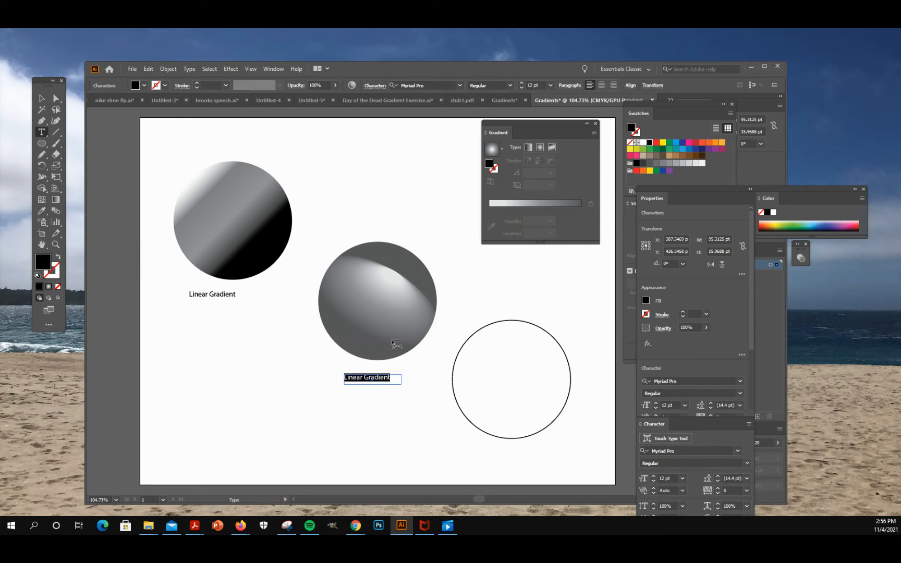
pyautogui.write('Radial G')
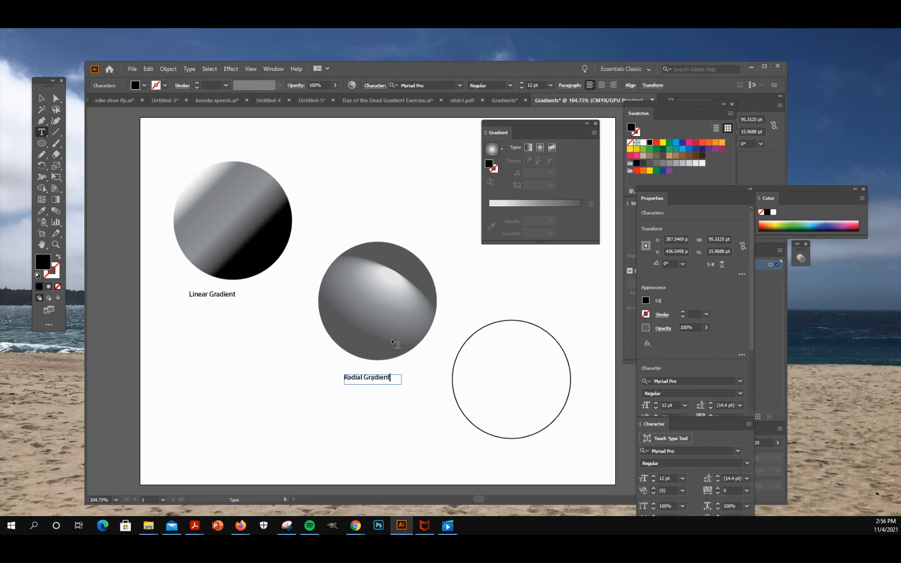
pyautogui.click(49, 98)
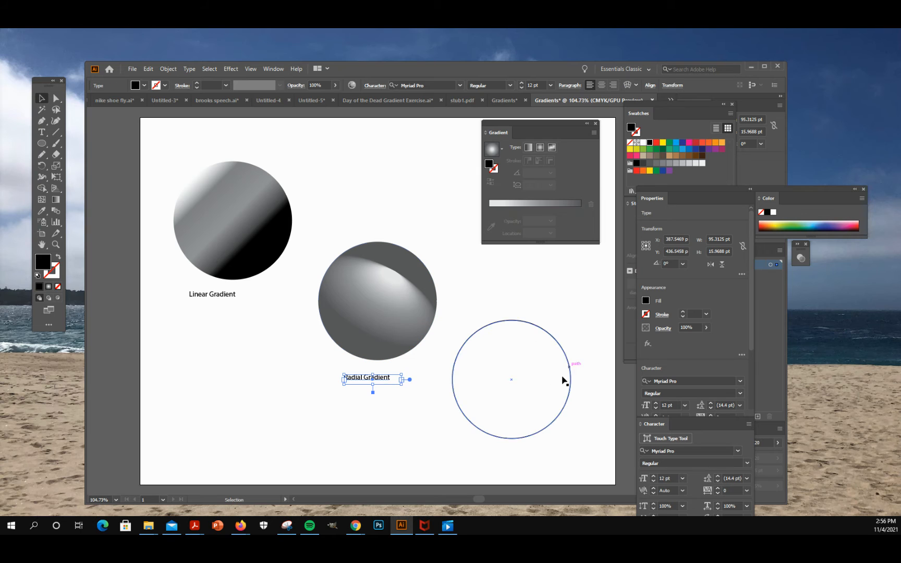
# Apply a freeform gradient in points mode to the lower-right circle, move its white point to the upper right and recolor it dark gray
pyautogui.click(565, 358)
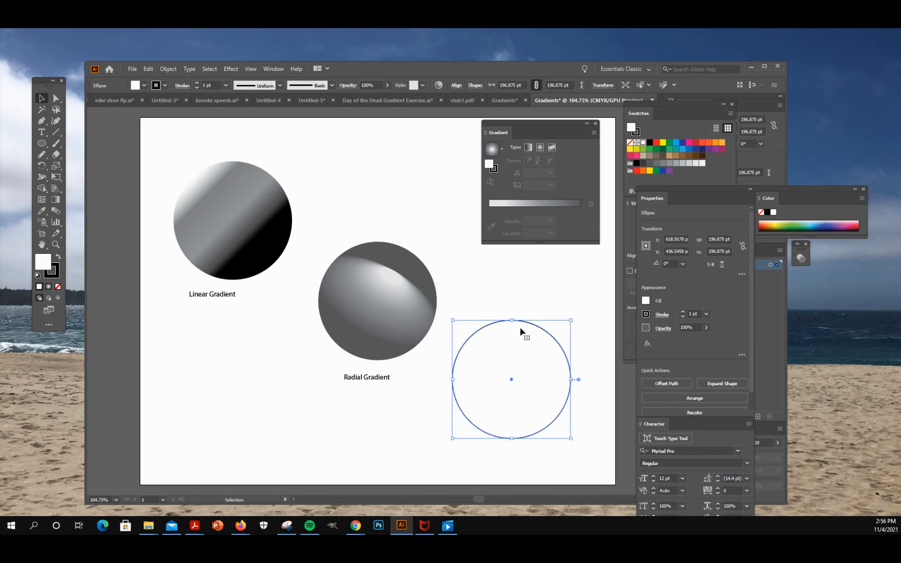
pyautogui.click(552, 148)
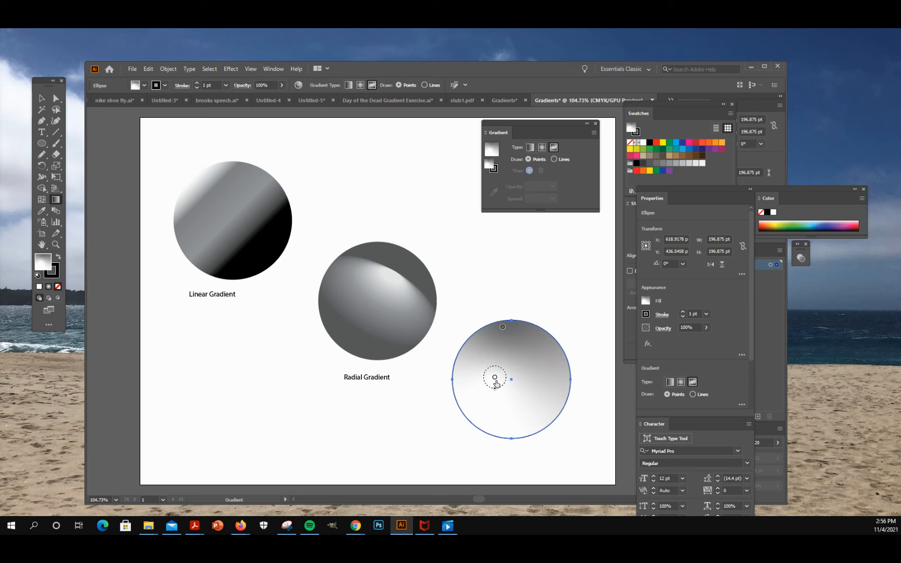
pyautogui.moveTo(496, 380); pyautogui.dragTo(524, 351)
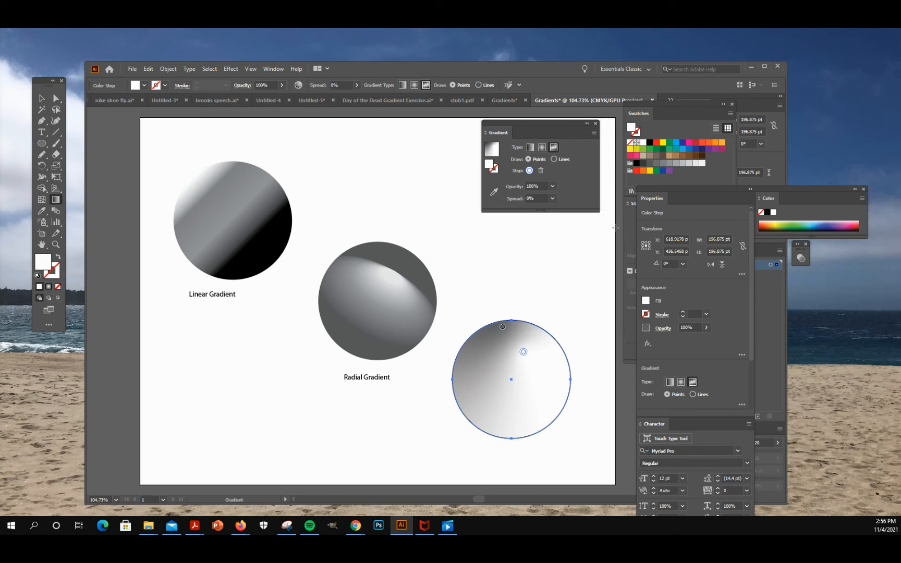
pyautogui.click(656, 164)
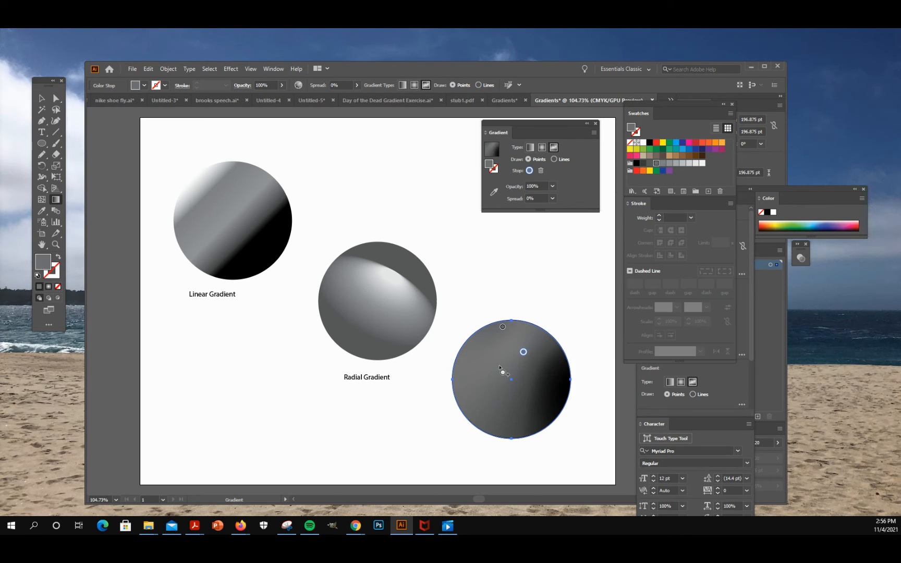
# Add a light gray point to the freeform gradient and reposition its points, moving the uppermost one to near the circle's center
pyautogui.click(479, 364)
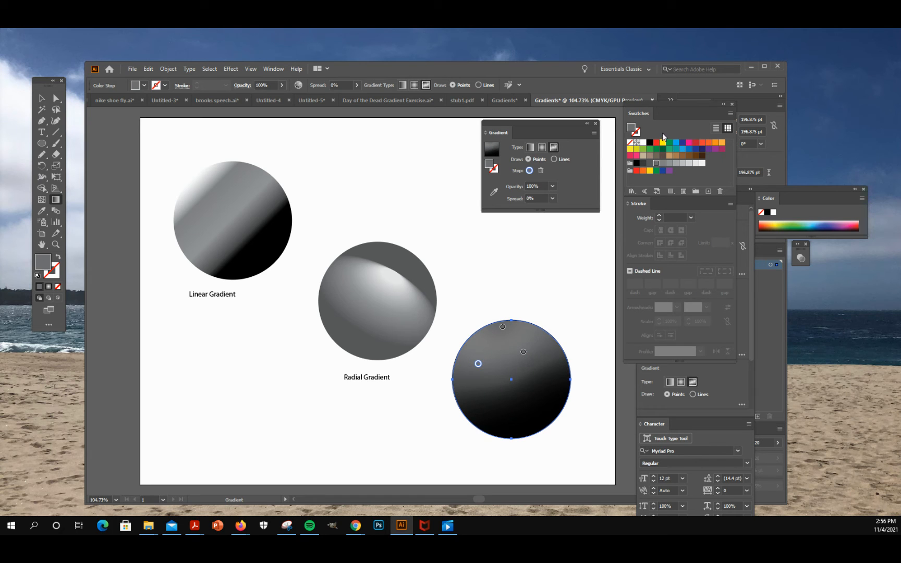
pyautogui.click(696, 163)
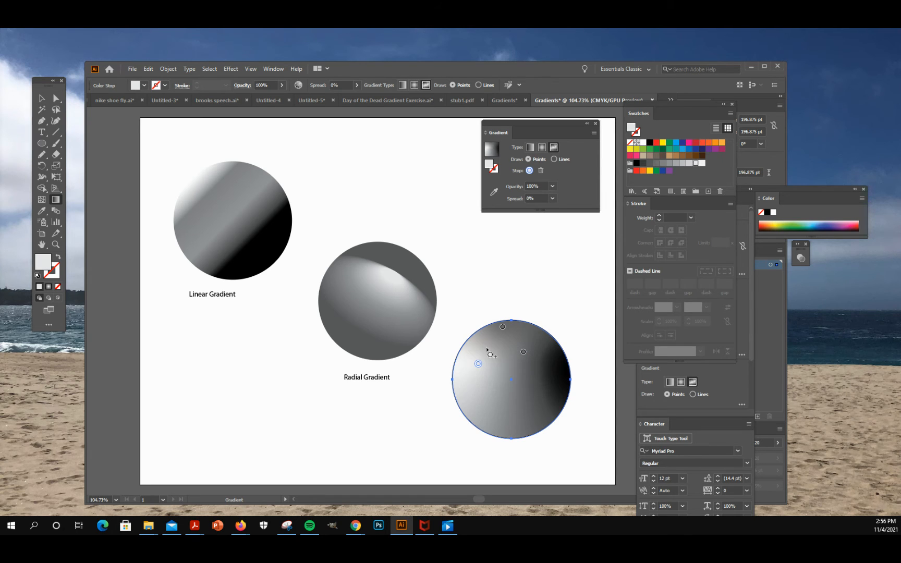
pyautogui.moveTo(479, 363); pyautogui.dragTo(515, 397)
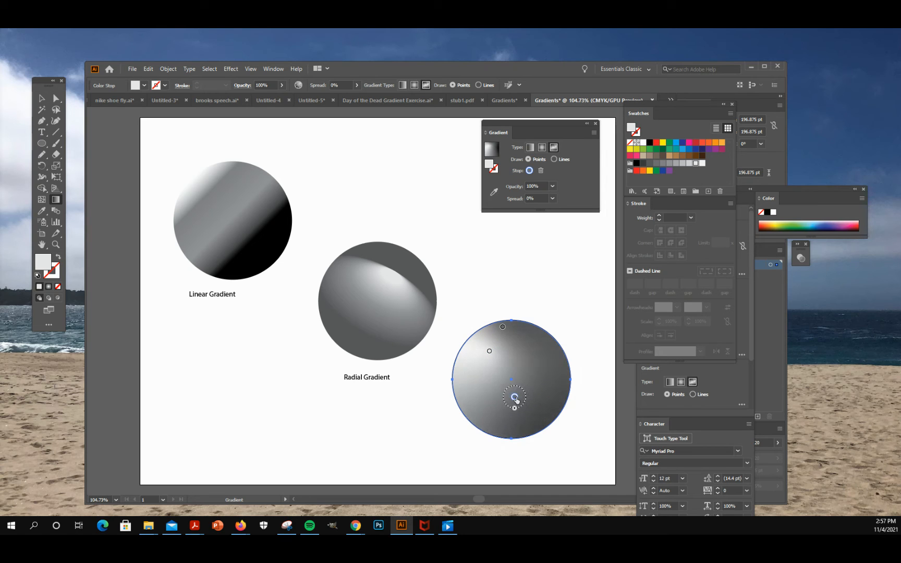
pyautogui.moveTo(503, 327)
pyautogui.mouseDown()
pyautogui.moveTo(547, 391)
pyautogui.moveTo(517, 370)
pyautogui.moveTo(504, 382)
pyautogui.mouseUp()
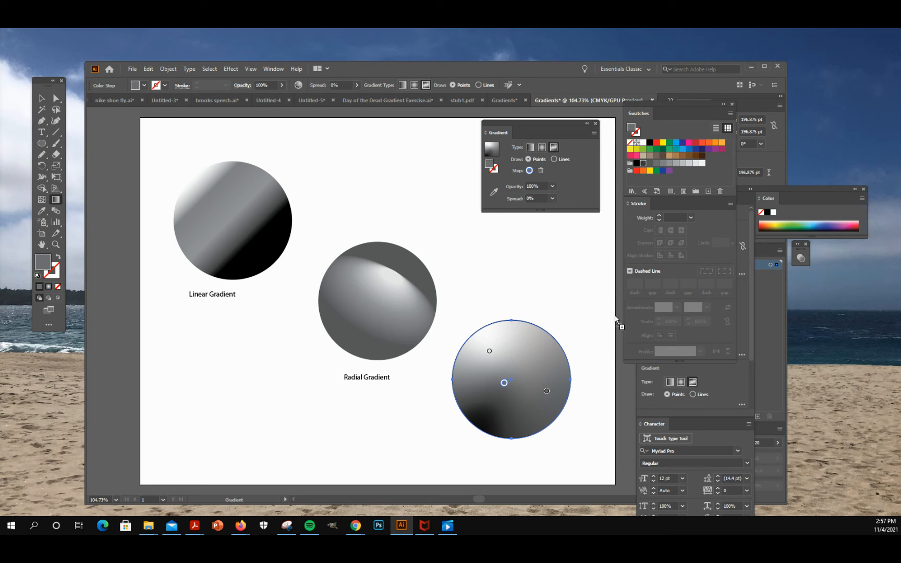
# Add a dark gray point near the freeform circle's lower-right edge and move the medium gray point from the right side to near the white point
pyautogui.click(538, 420)
pyautogui.click(533, 419)
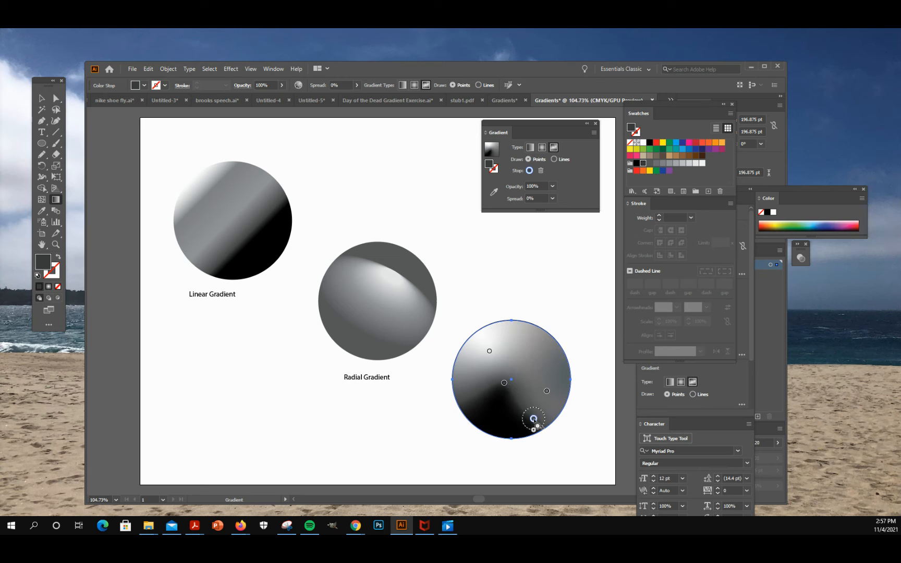
pyautogui.moveTo(548, 393)
pyautogui.mouseDown()
pyautogui.moveTo(548, 362)
pyautogui.moveTo(533, 346)
pyautogui.moveTo(518, 340)
pyautogui.moveTo(516, 348)
pyautogui.mouseUp()
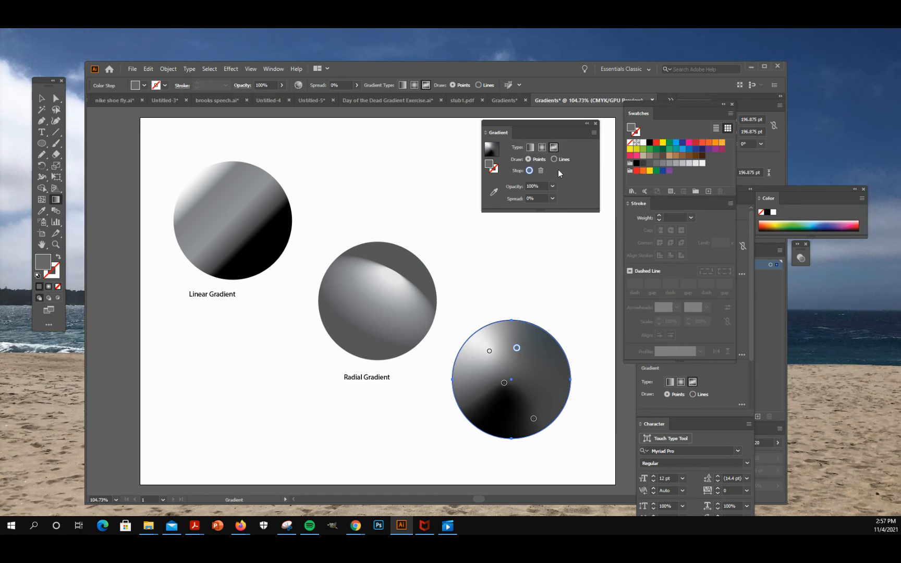
# Set the spread of the freeform gradient's upper gray point to 30%
pyautogui.moveTo(551, 209); pyautogui.dragTo(551, 263)
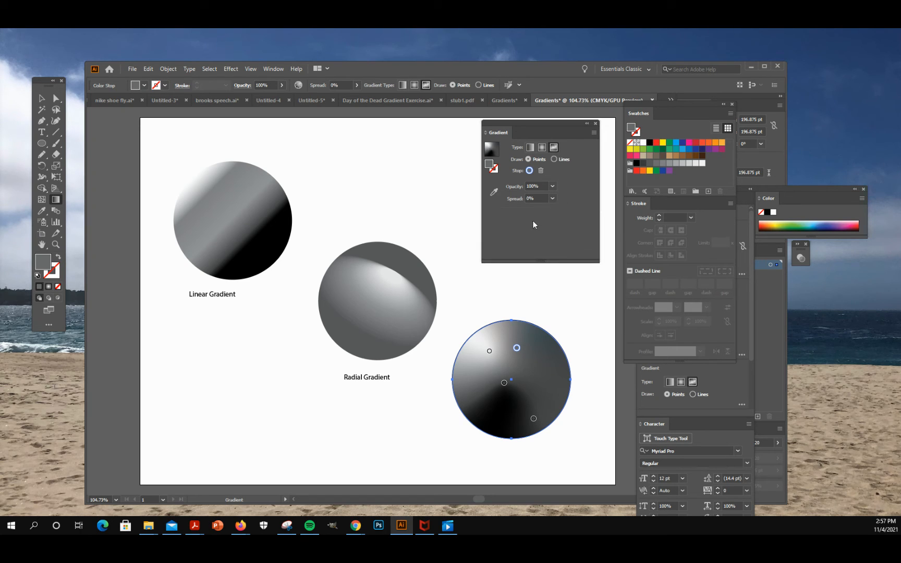
pyautogui.click(553, 199)
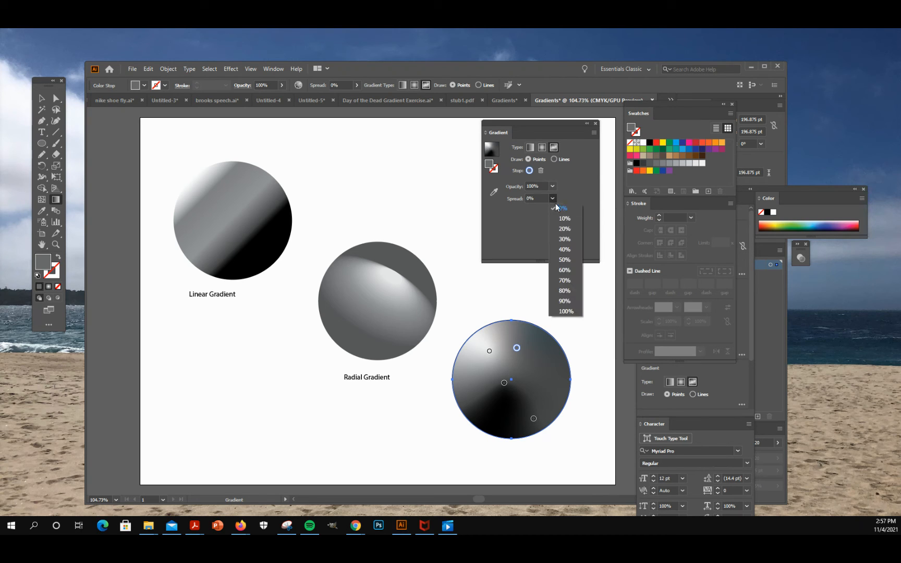
pyautogui.click(567, 244)
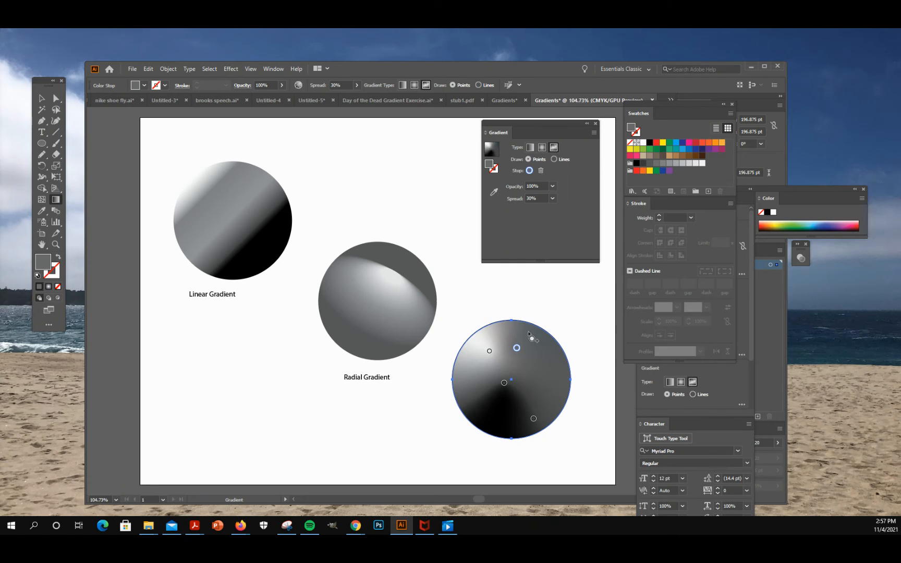
# Reopen the circle's freeform gradient and reposition its points: lower-right to the upper right, central toward the bottom, and upper gray slightly down
pyautogui.click(42, 98)
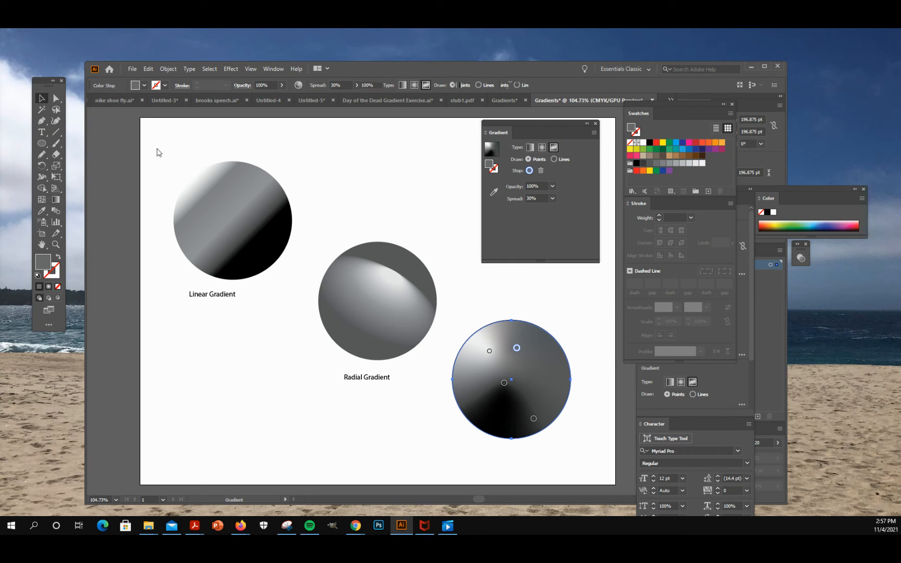
pyautogui.click(567, 368)
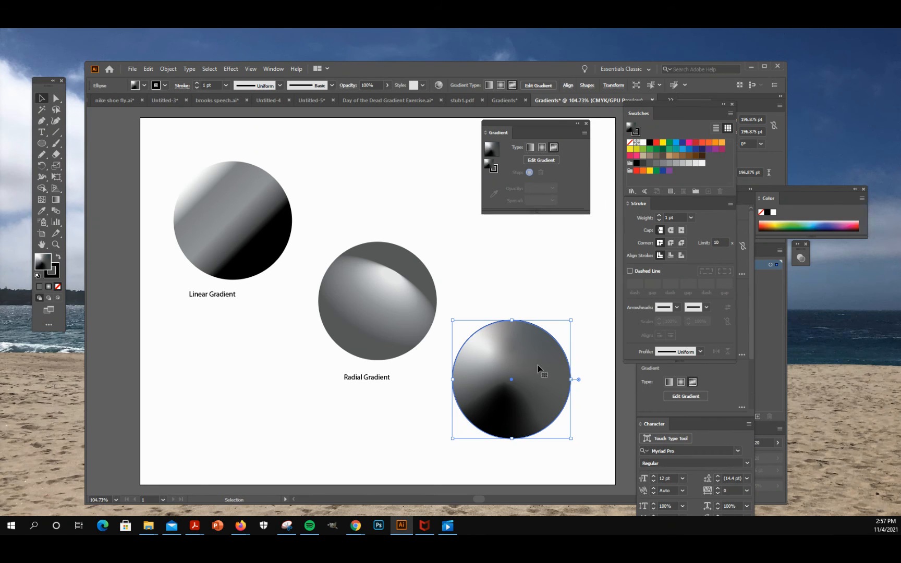
pyautogui.click(535, 161)
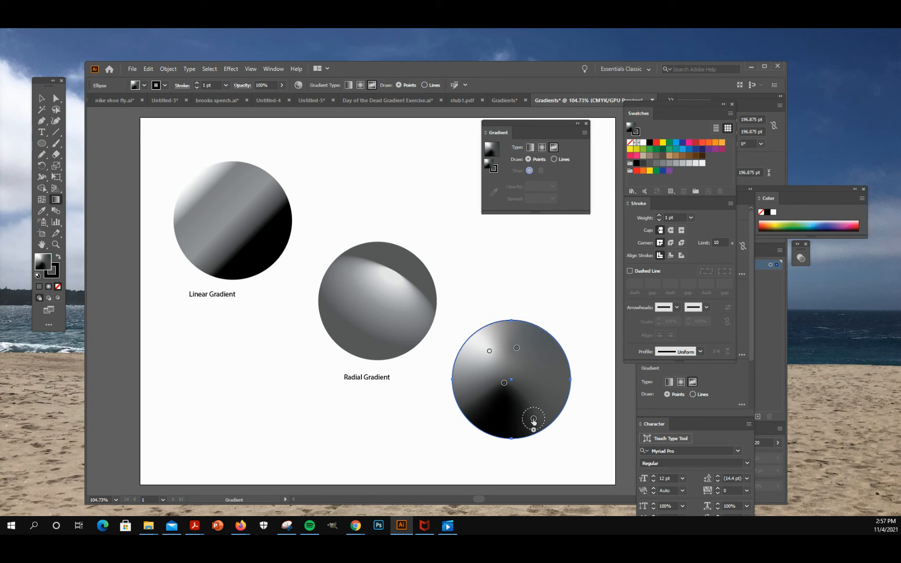
pyautogui.moveTo(534, 418)
pyautogui.mouseDown()
pyautogui.moveTo(548, 413)
pyautogui.moveTo(557, 386)
pyautogui.moveTo(549, 351)
pyautogui.mouseUp()
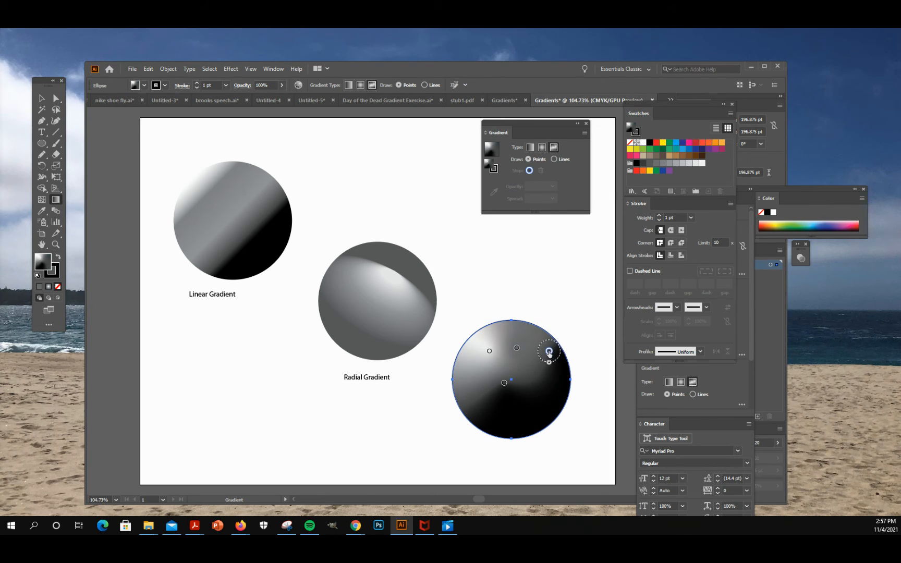
pyautogui.click(504, 383)
pyautogui.moveTo(505, 385); pyautogui.dragTo(505, 415)
pyautogui.moveTo(517, 347)
pyautogui.mouseDown()
pyautogui.moveTo(520, 375)
pyautogui.moveTo(516, 355)
pyautogui.mouseUp()
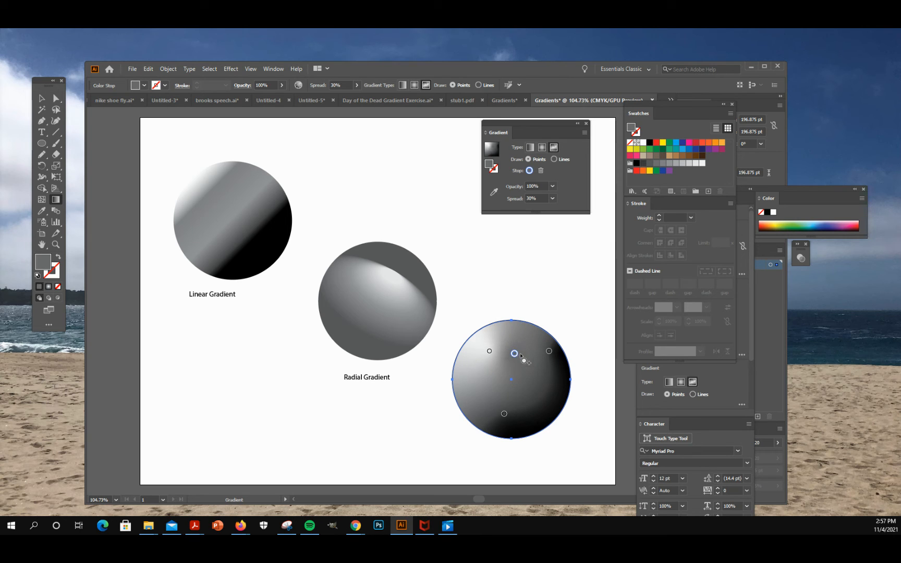
# Recolor the upper gray point to C=0 M=0 Y=0 K=70, move it near the circle's center and shift the bottom point up and left
pyautogui.moveTo(515, 355)
pyautogui.click(656, 164)
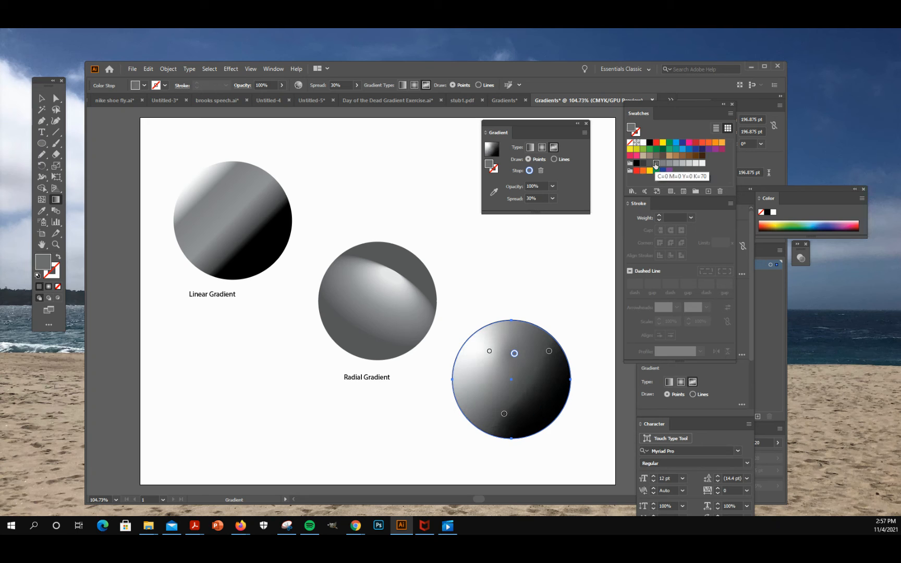
pyautogui.moveTo(514, 356)
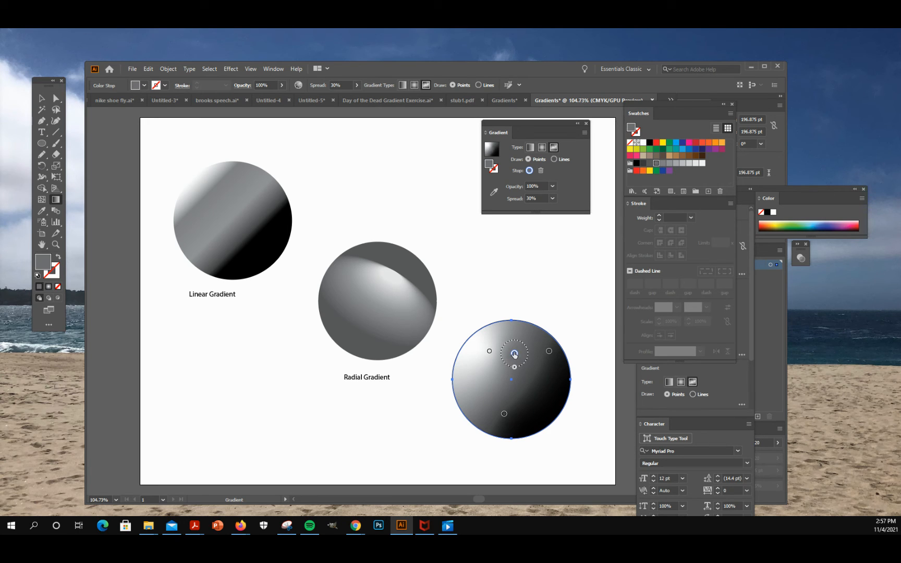
pyautogui.moveTo(515, 354); pyautogui.dragTo(521, 370)
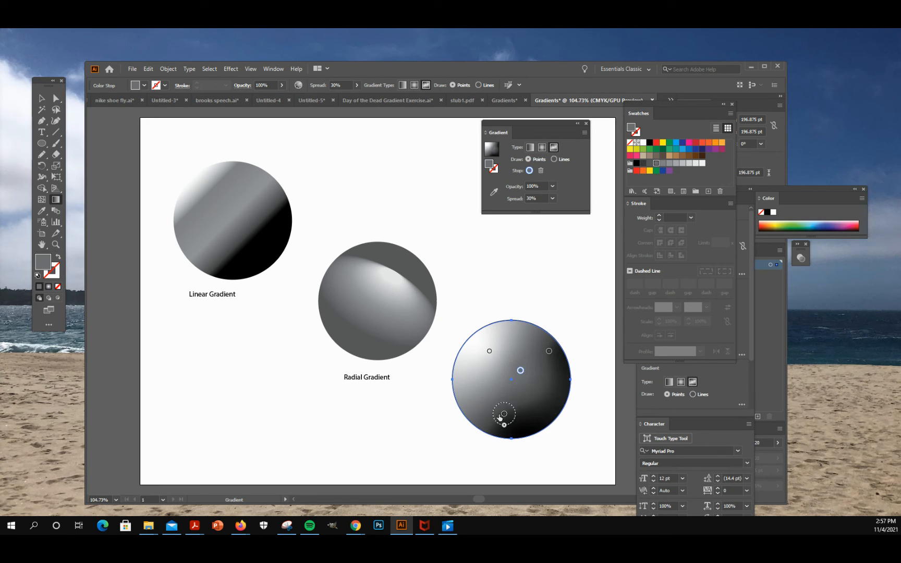
pyautogui.moveTo(502, 417)
pyautogui.mouseDown()
pyautogui.moveTo(489, 416)
pyautogui.moveTo(489, 403)
pyautogui.mouseUp()
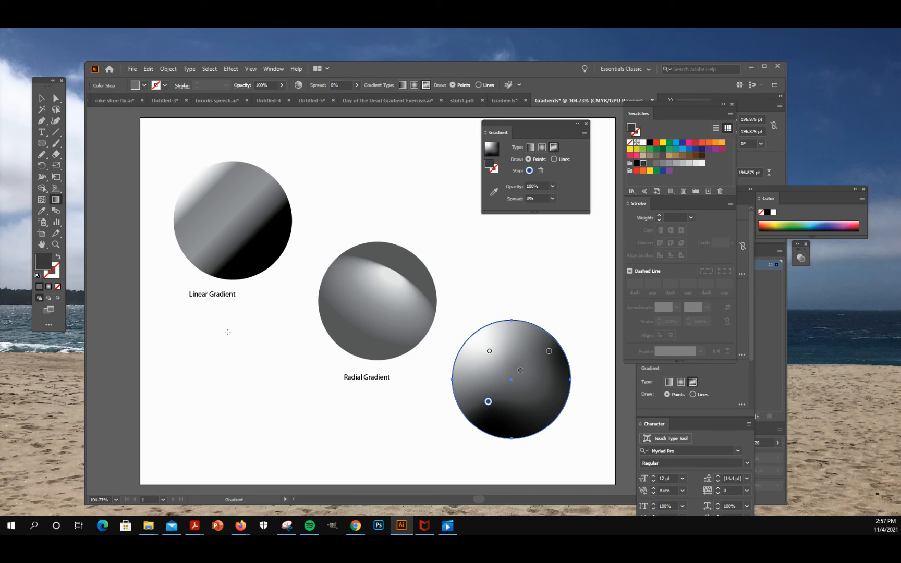
pyautogui.click(42, 98)
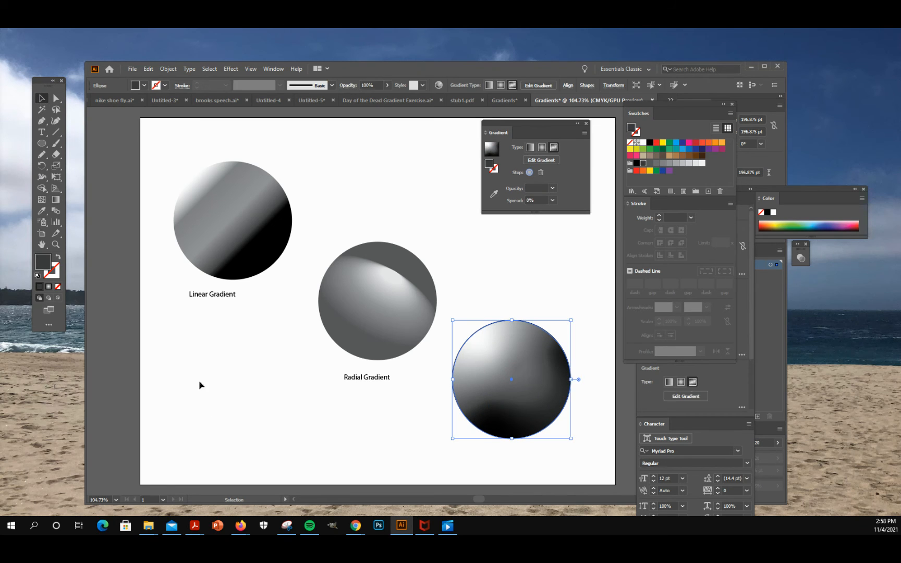
pyautogui.click(226, 441)
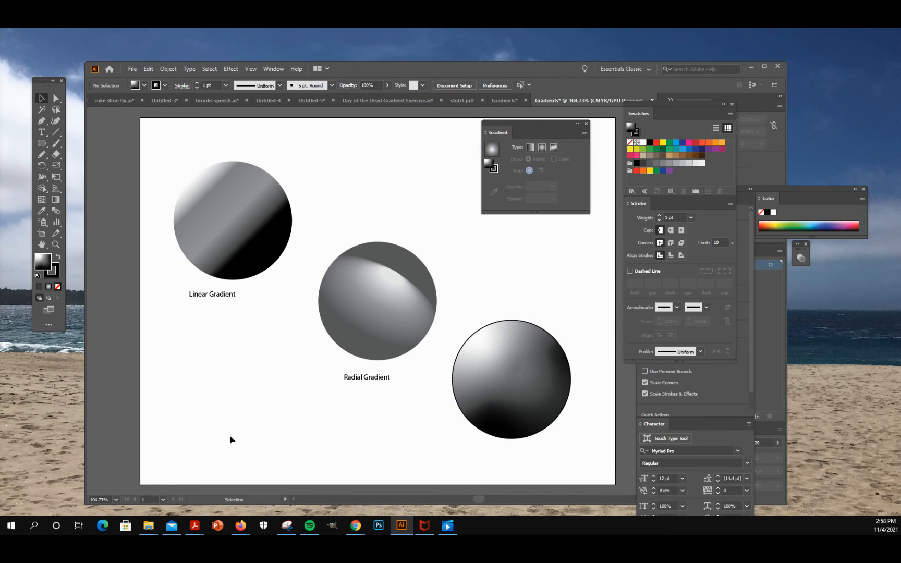
# Remove the stroke from the freeform gradient circle and deselect it
pyautogui.click(528, 347)
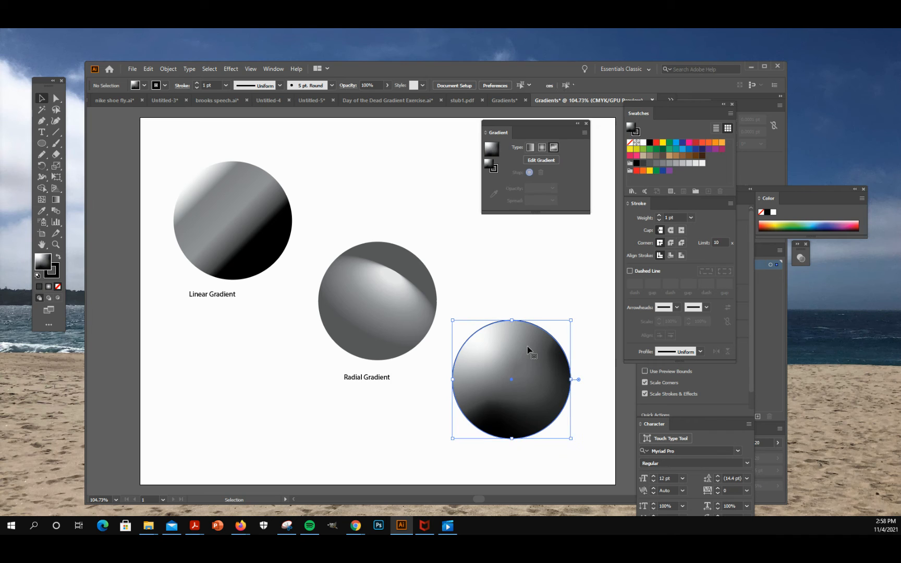
pyautogui.click(55, 276)
pyautogui.click(58, 287)
pyautogui.click(193, 396)
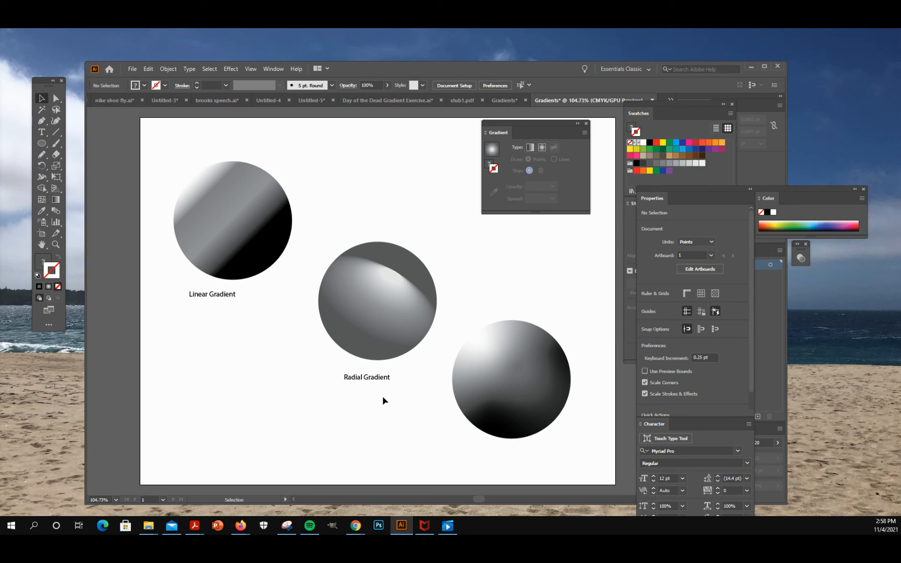
# Place a copy of the "Radial Gradient" label beneath the freeform gradient circle
pyautogui.click(373, 384)
pyautogui.press('ctrl')
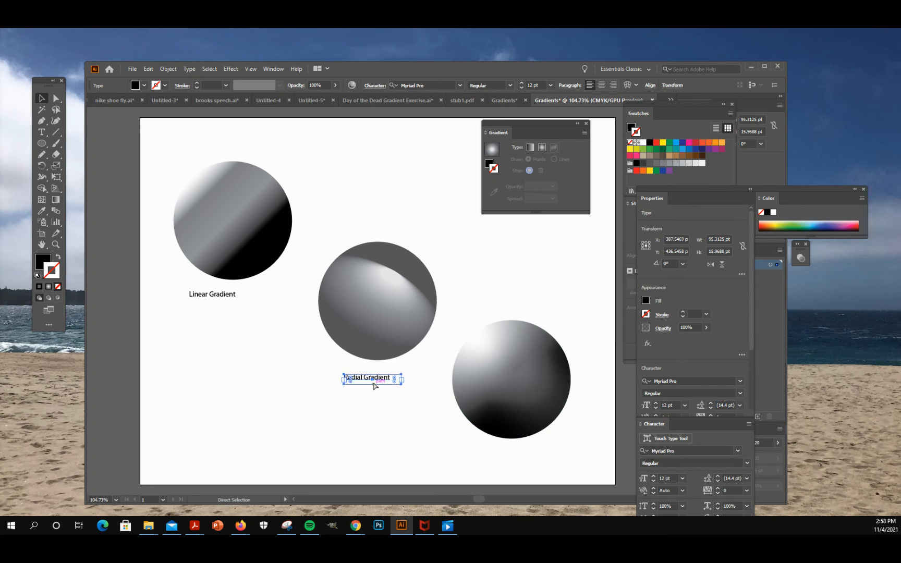
pyautogui.hotkey('ctrl', 'v')
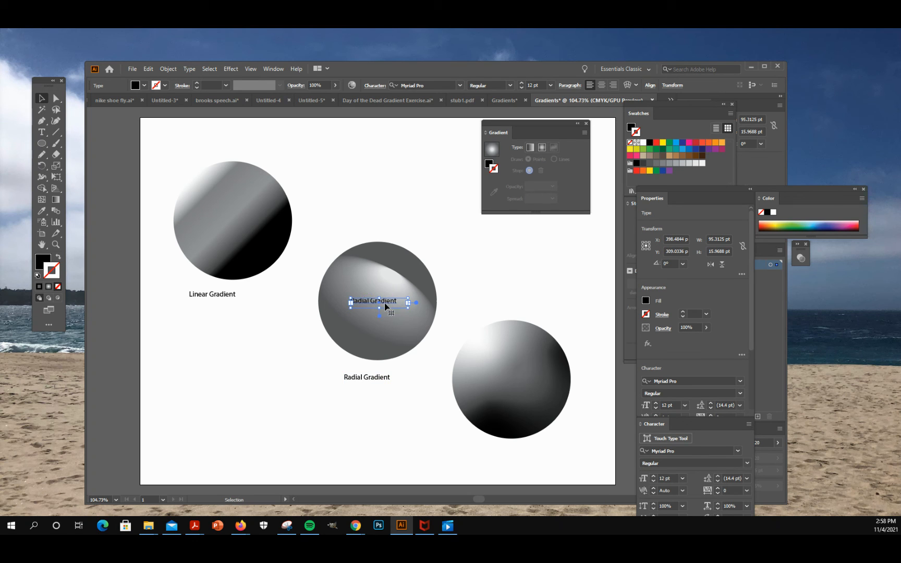
pyautogui.moveTo(386, 306); pyautogui.dragTo(518, 461)
# Change the copied label's text to "Freeform Gradient" and move it slightly up and to the right beneath the circle
pyautogui.click(42, 132)
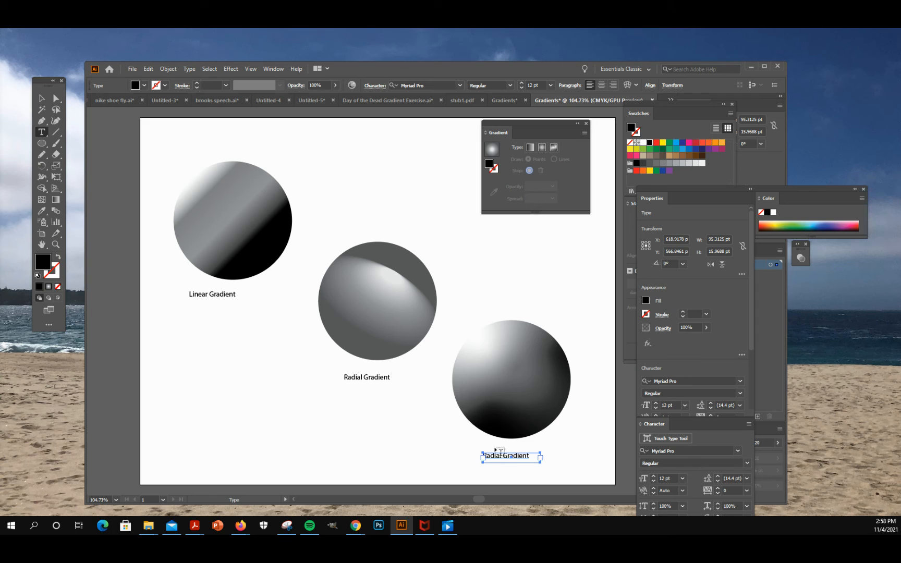
pyautogui.moveTo(502, 455); pyautogui.dragTo(446, 459)
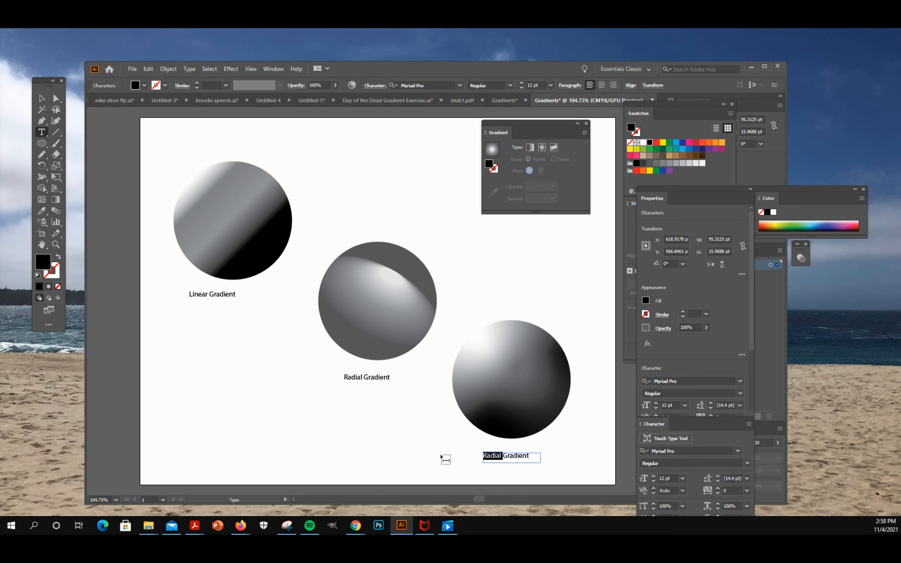
pyautogui.write('Freeform')
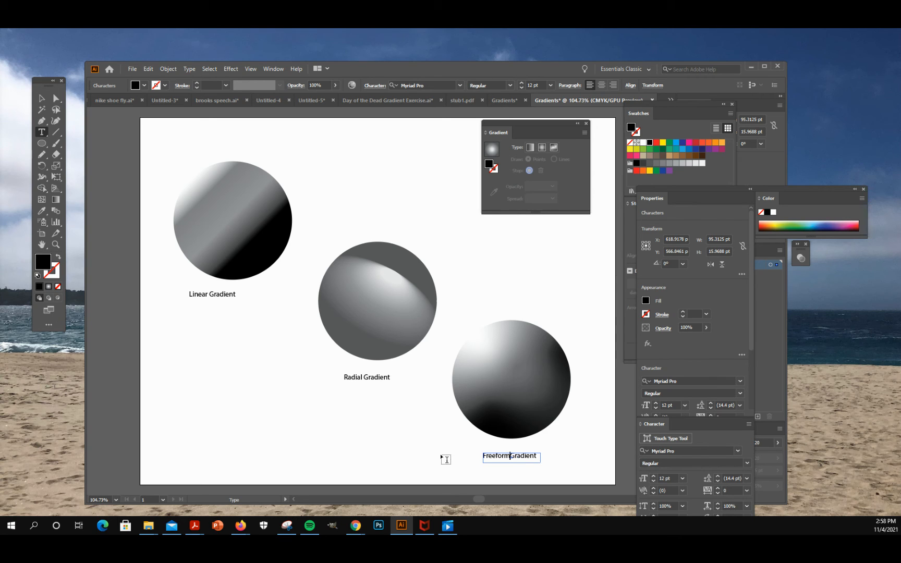
pyautogui.click(41, 98)
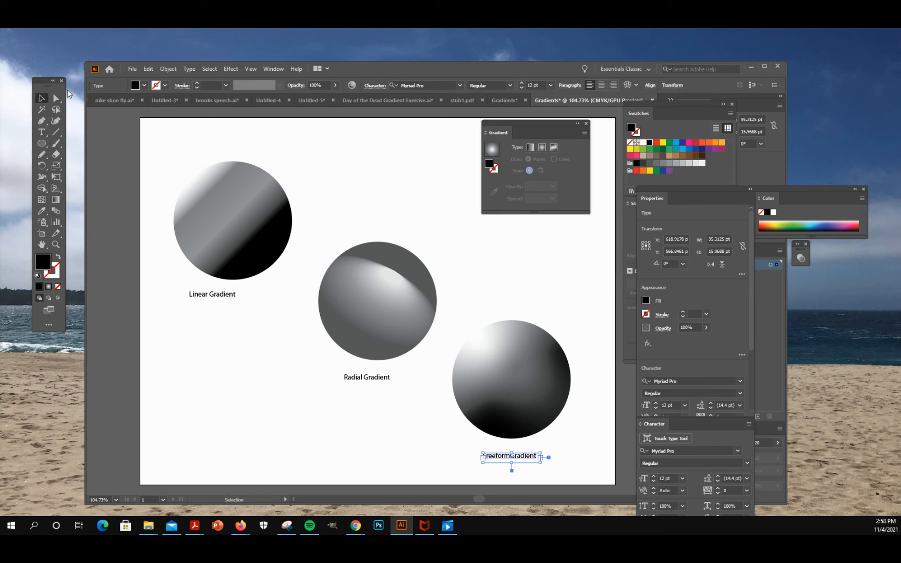
pyautogui.click(42, 132)
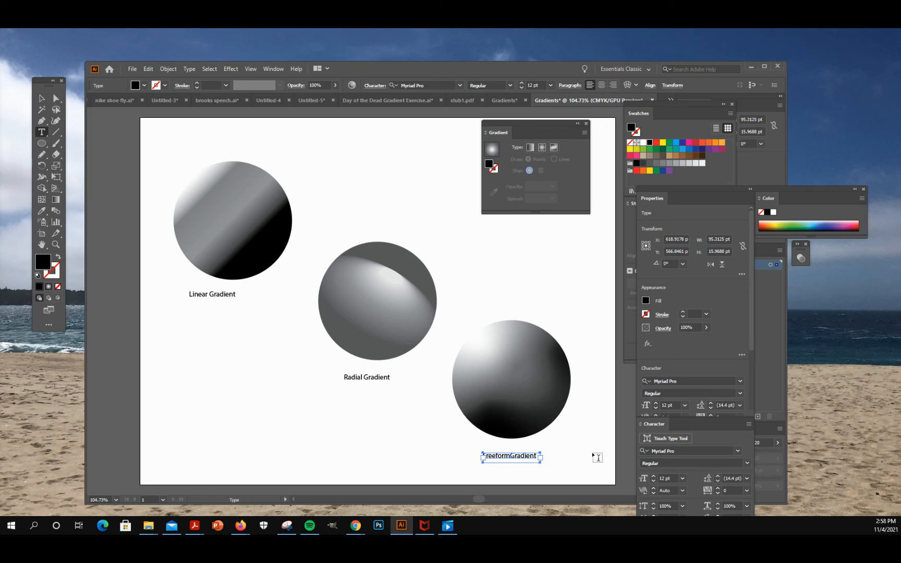
pyautogui.click(512, 457)
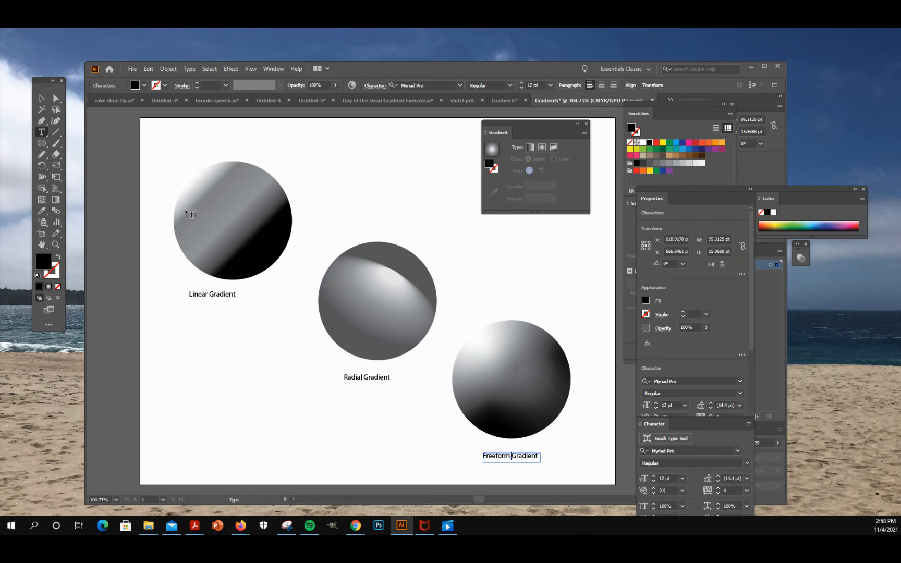
pyautogui.click(42, 103)
pyautogui.click(241, 473)
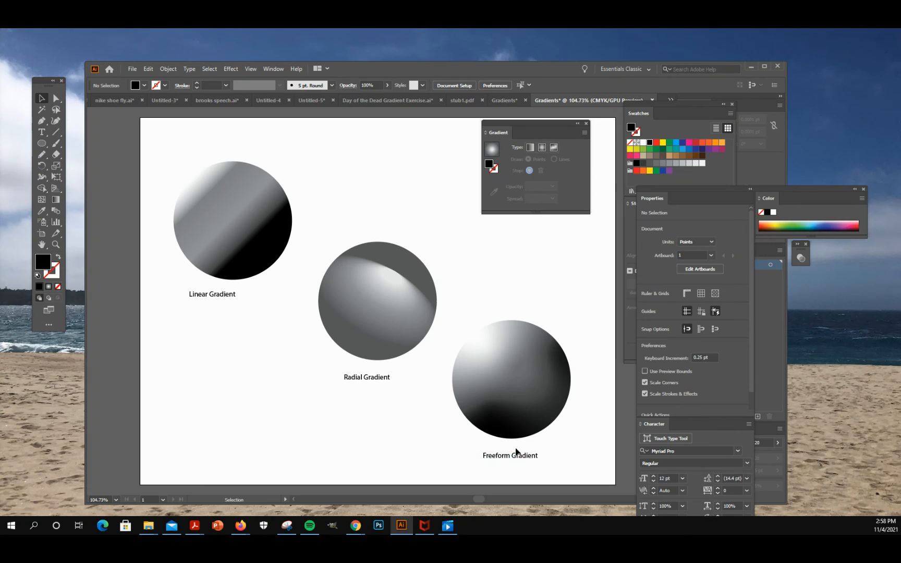
pyautogui.moveTo(513, 461); pyautogui.dragTo(520, 457)
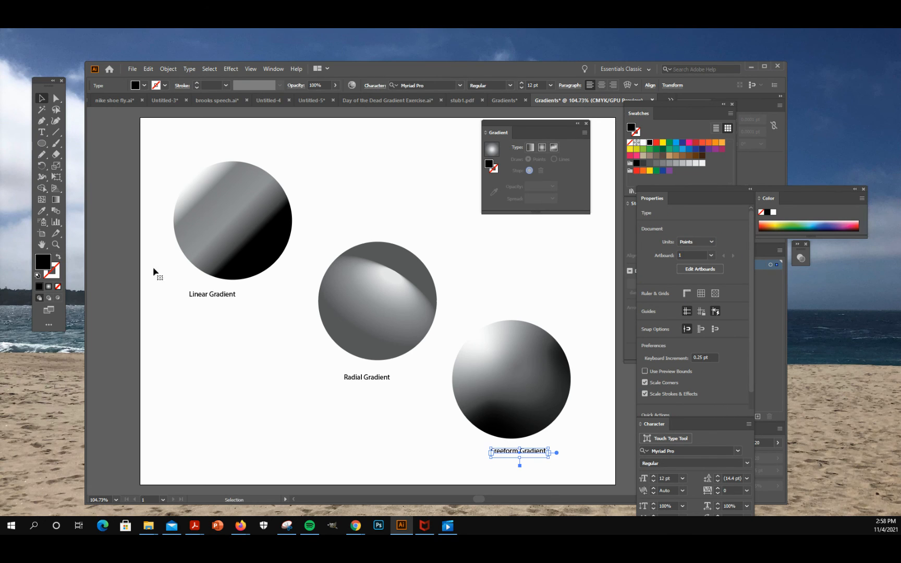
pyautogui.click(40, 144)
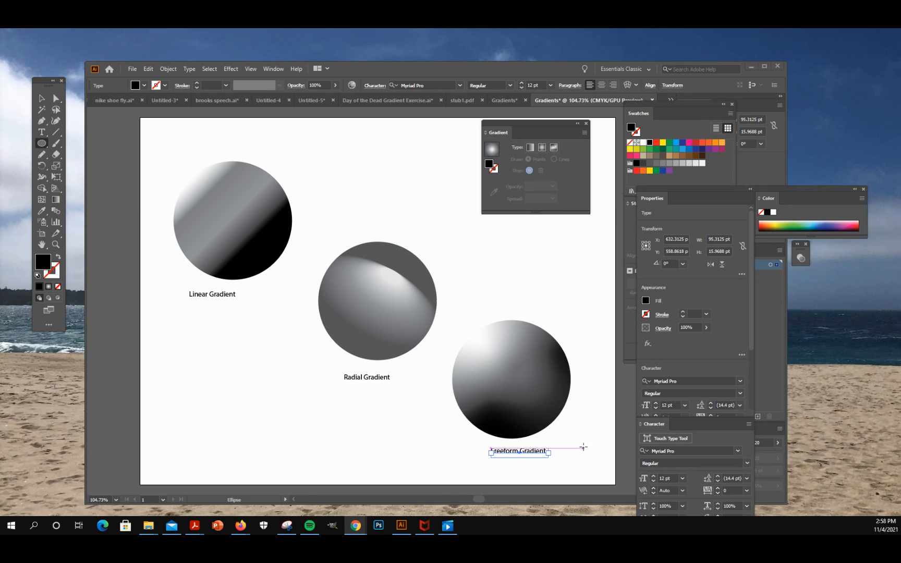
pyautogui.press('ctrl')
pyautogui.click(41, 98)
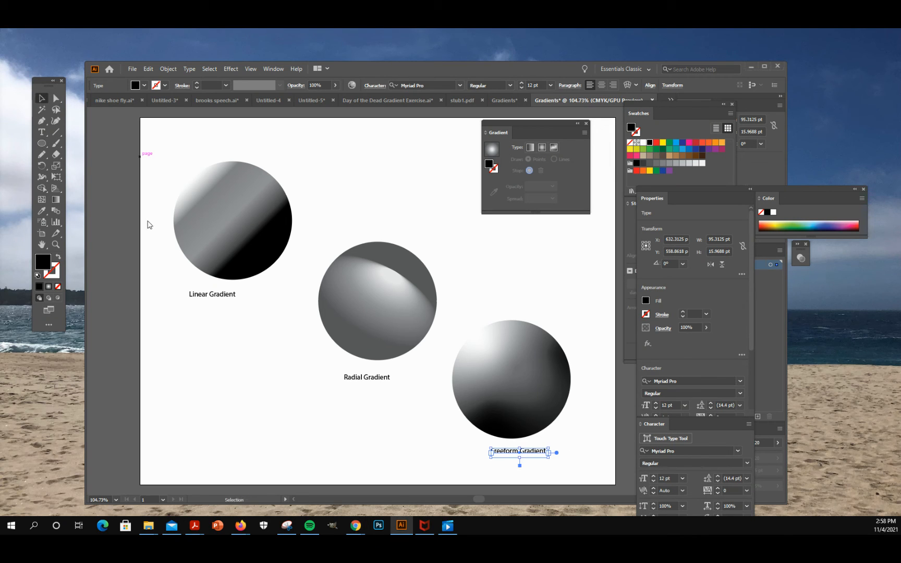
pyautogui.click(156, 238)
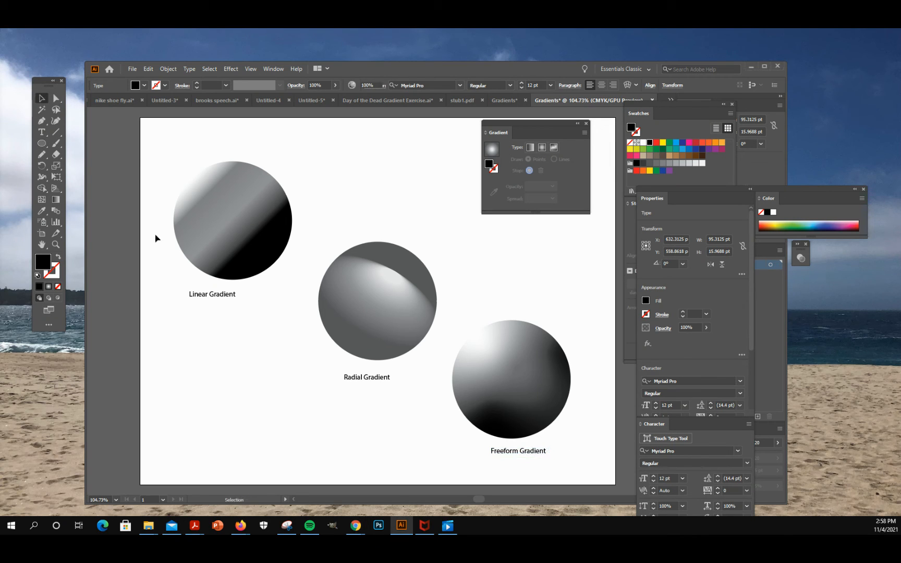
# Draw a flat black ellipse about 191 by 36 pt at the freeform circle's lower right and send it behind the circle as a shadow
pyautogui.click(37, 143)
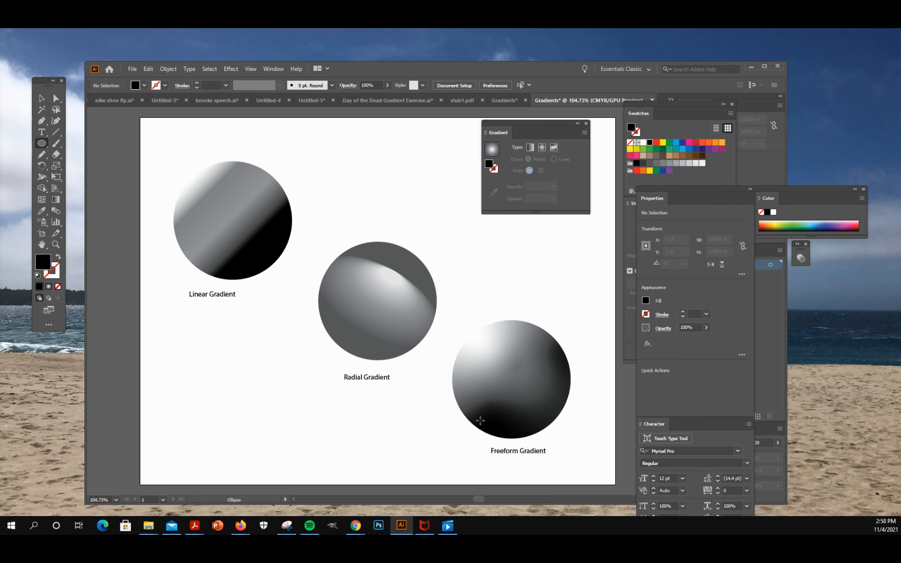
pyautogui.moveTo(493, 423); pyautogui.dragTo(604, 443)
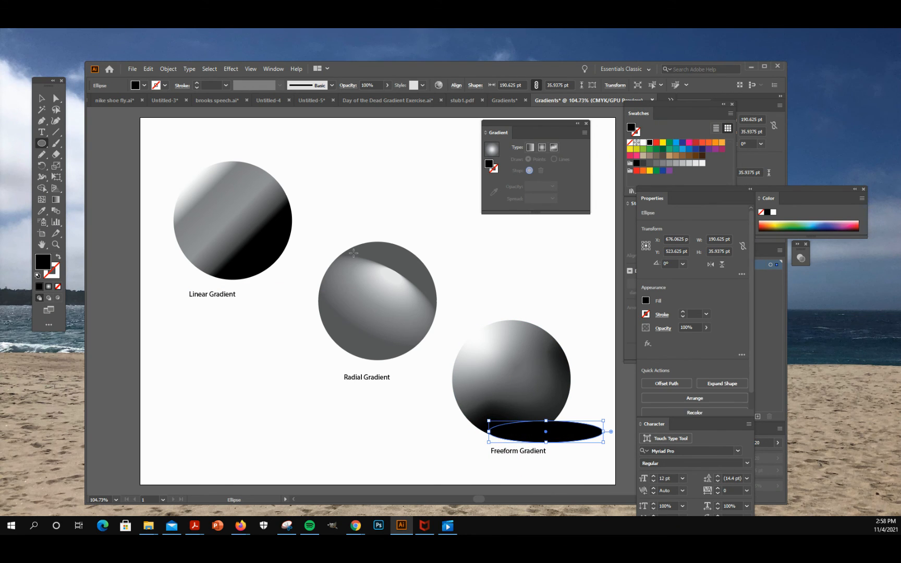
pyautogui.press('ctrl')
pyautogui.click(46, 99)
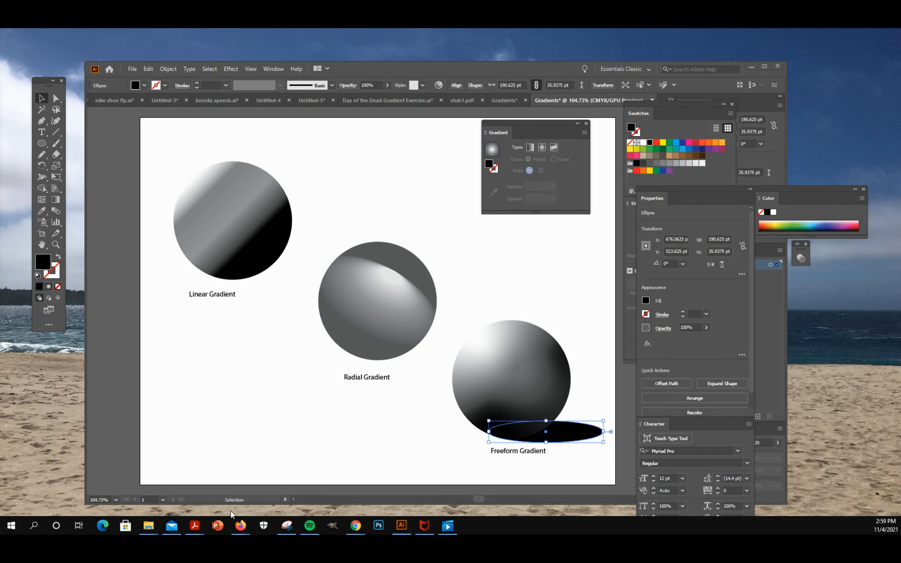
pyautogui.click(582, 330)
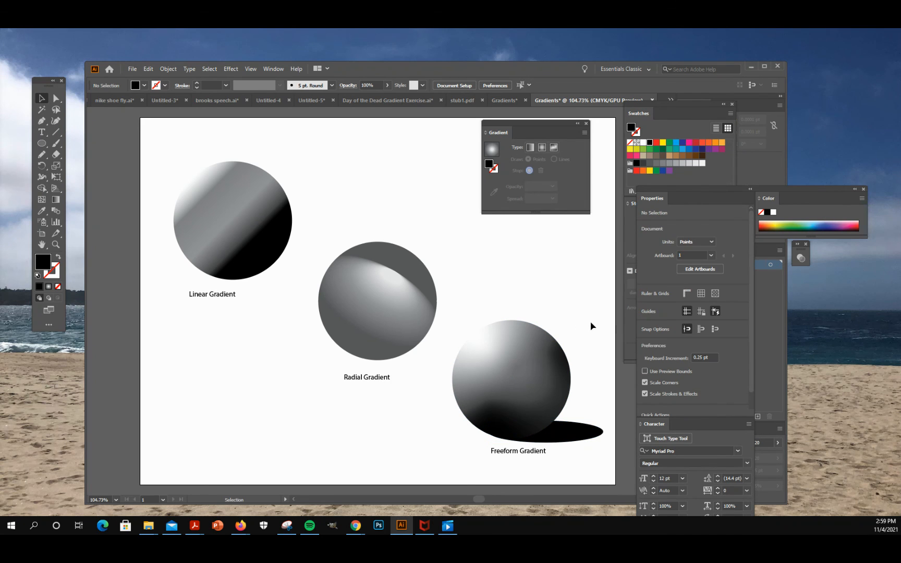
# Apply a Gaussian Blur with a radius of 58.5745 pixels to the black shadow ellipse beneath the freeform circle and deselect it
pyautogui.click(584, 439)
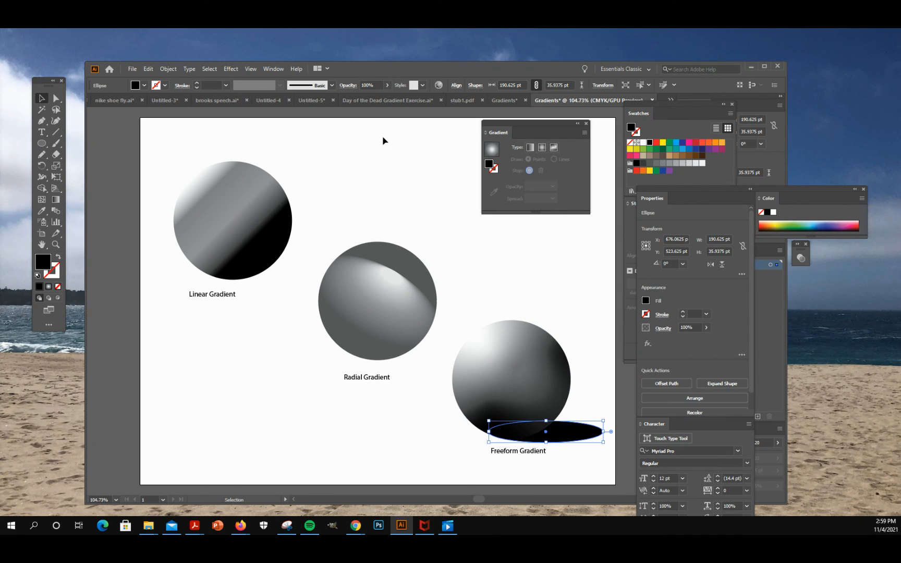
pyautogui.click(228, 70)
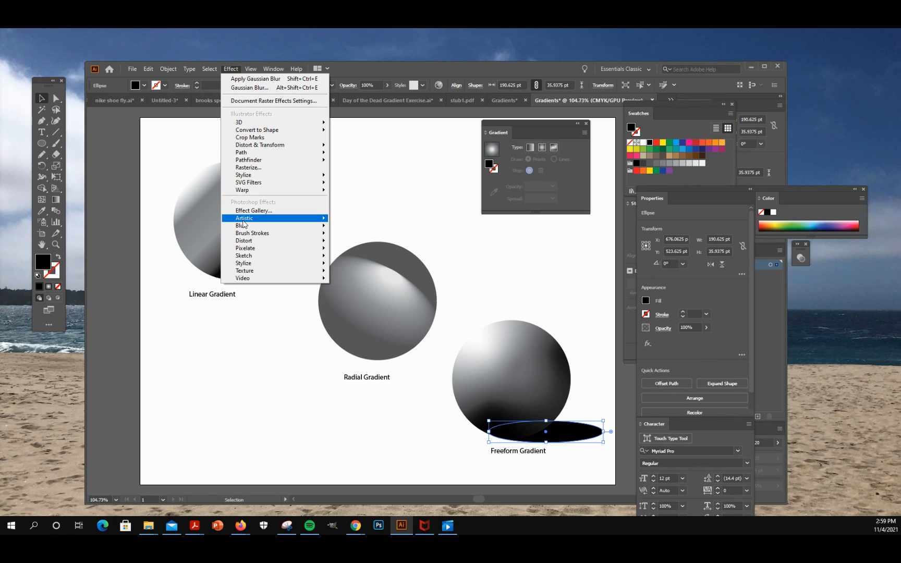
pyautogui.moveTo(249, 228)
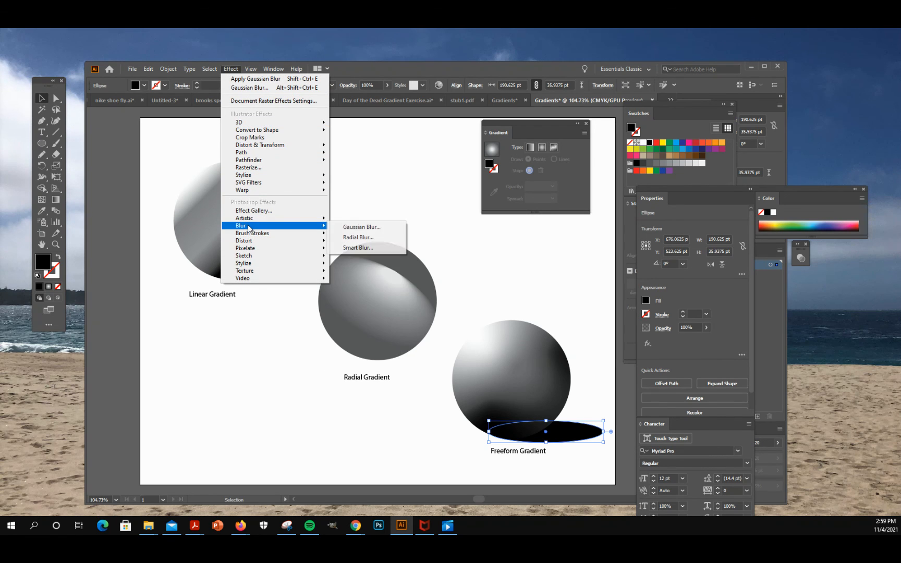
pyautogui.click(363, 228)
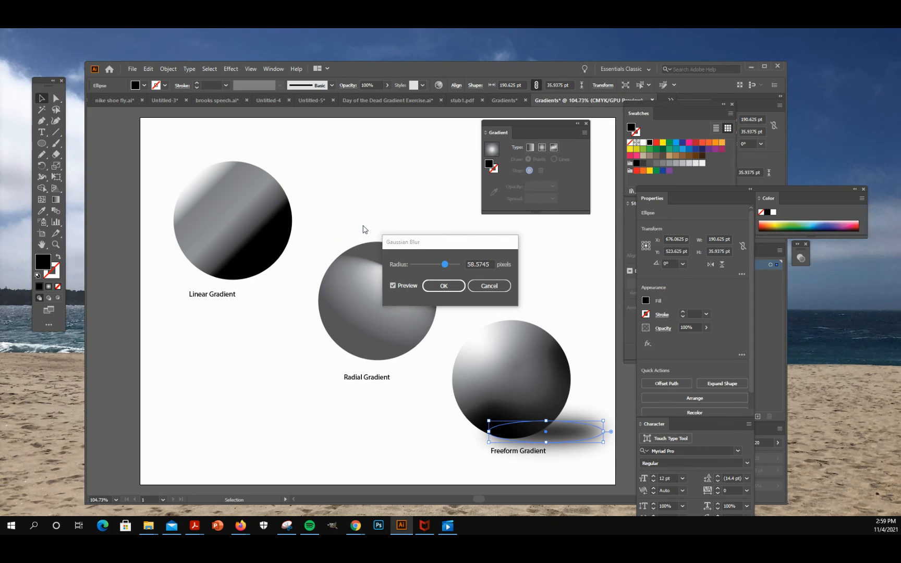
pyautogui.moveTo(445, 265)
pyautogui.mouseDown()
pyautogui.moveTo(436, 265)
pyautogui.moveTo(445, 265)
pyautogui.mouseUp()
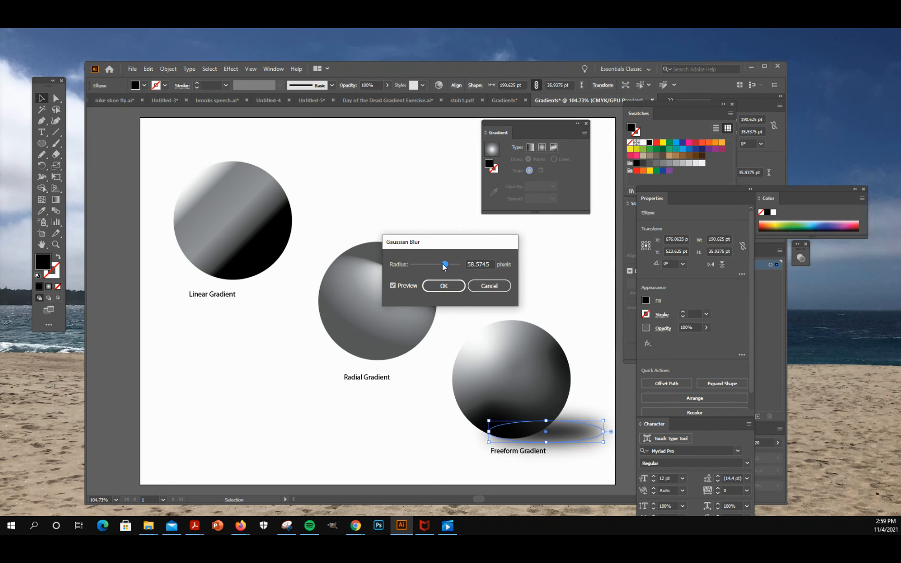
pyautogui.click(463, 286)
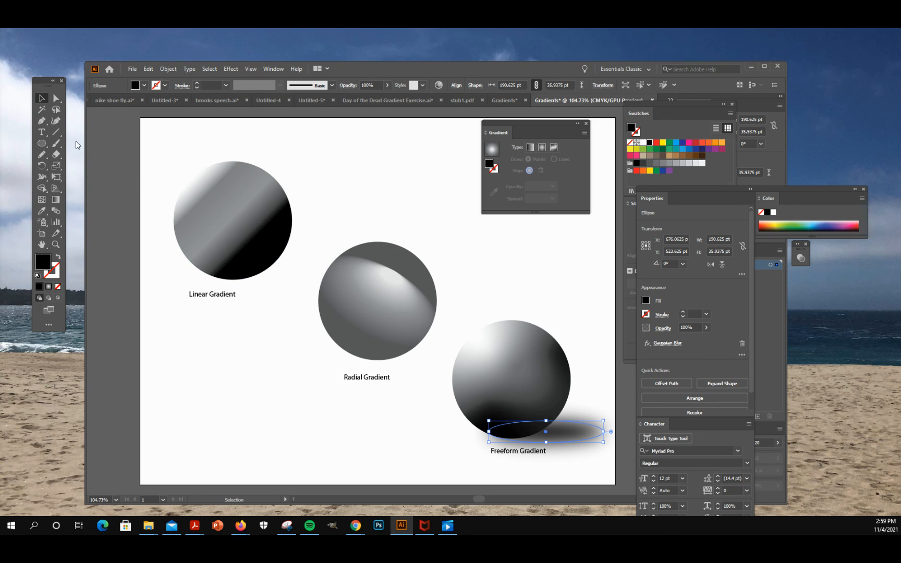
pyautogui.click(175, 139)
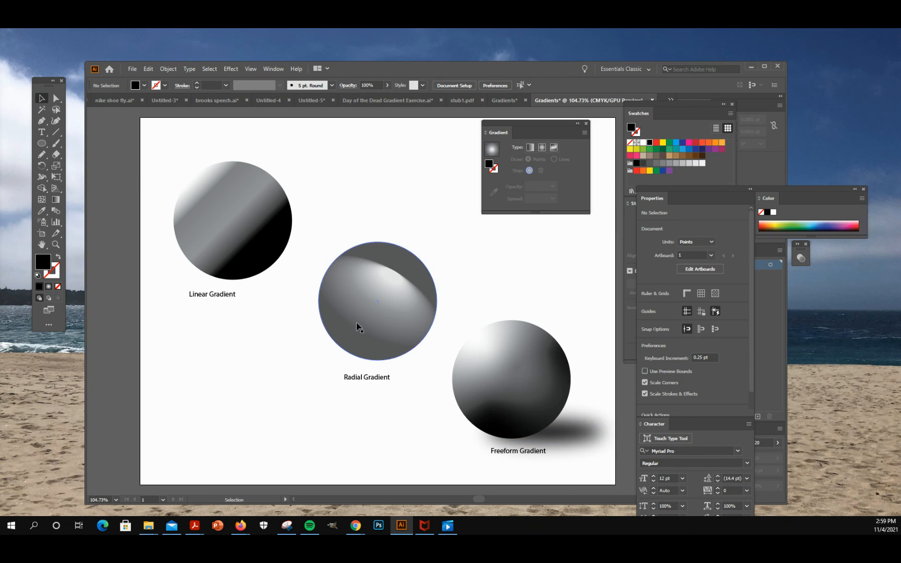
# Move the freeform gradient's highlight colour stop slightly down and to the right and recolour it grey
pyautogui.click(499, 357)
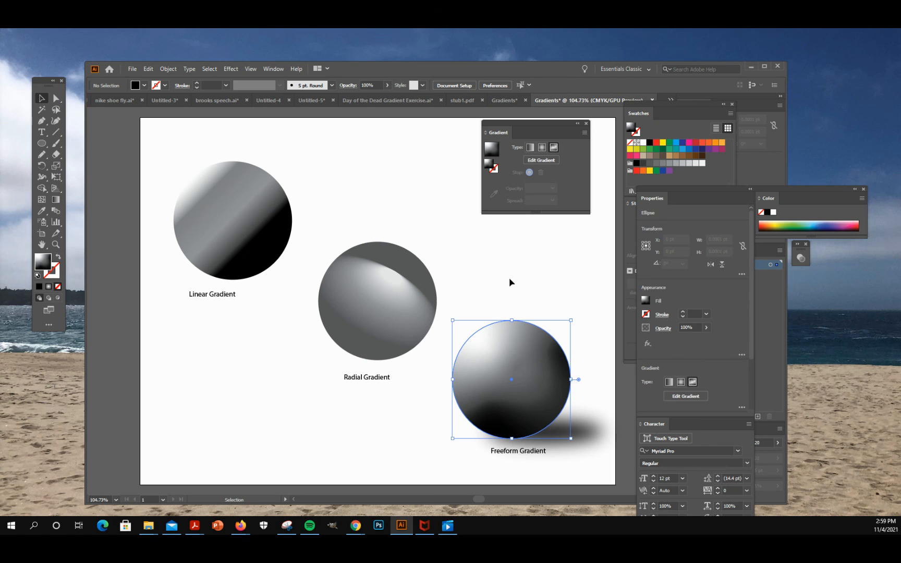
pyautogui.click(531, 160)
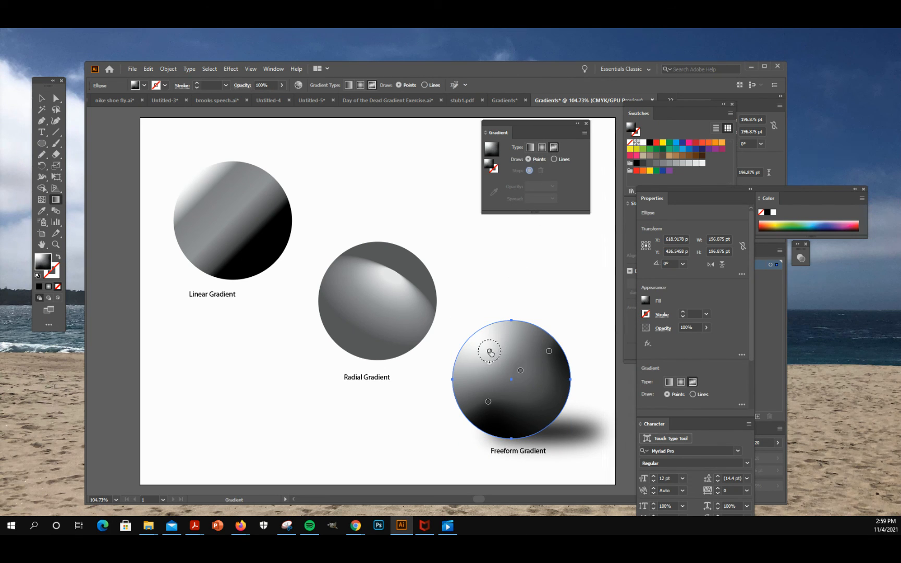
pyautogui.moveTo(490, 351); pyautogui.dragTo(497, 356)
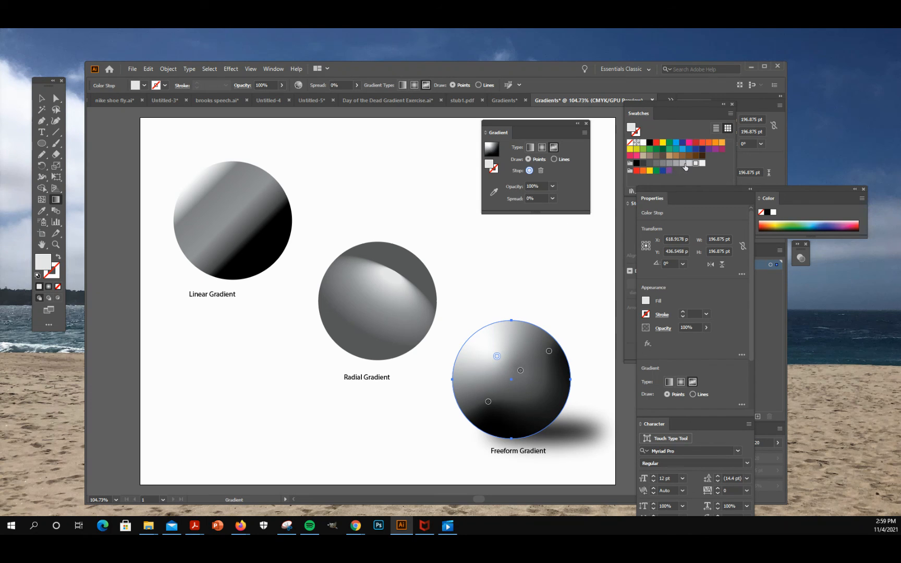
pyautogui.click(683, 164)
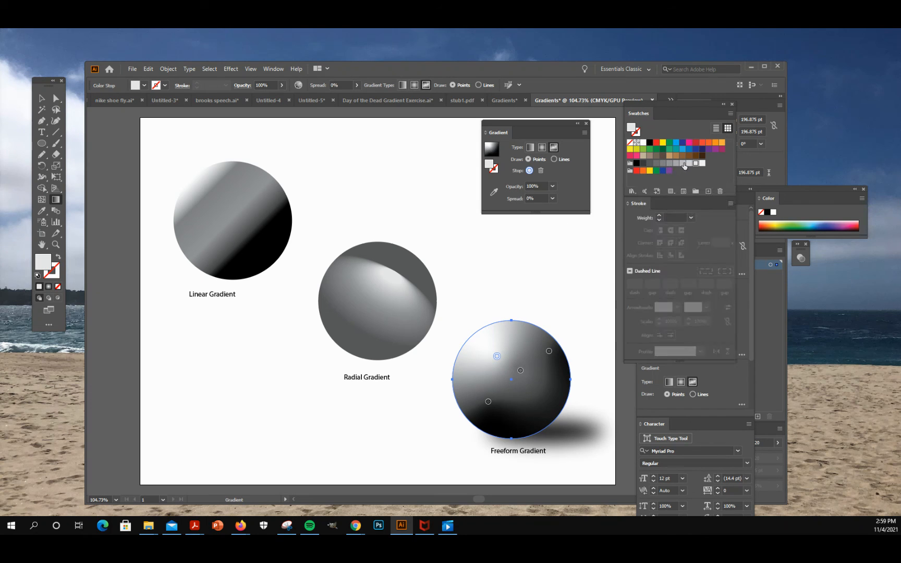
# Add a colour stop near the freeform circle's upper-left edge, set the highlight stop to very light grey and deselect the circle
pyautogui.click(483, 335)
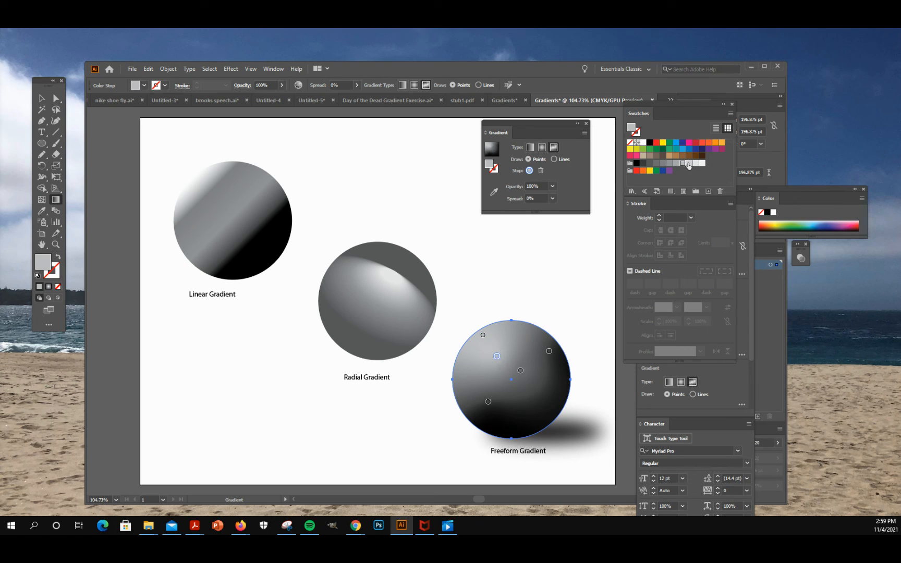
pyautogui.click(696, 163)
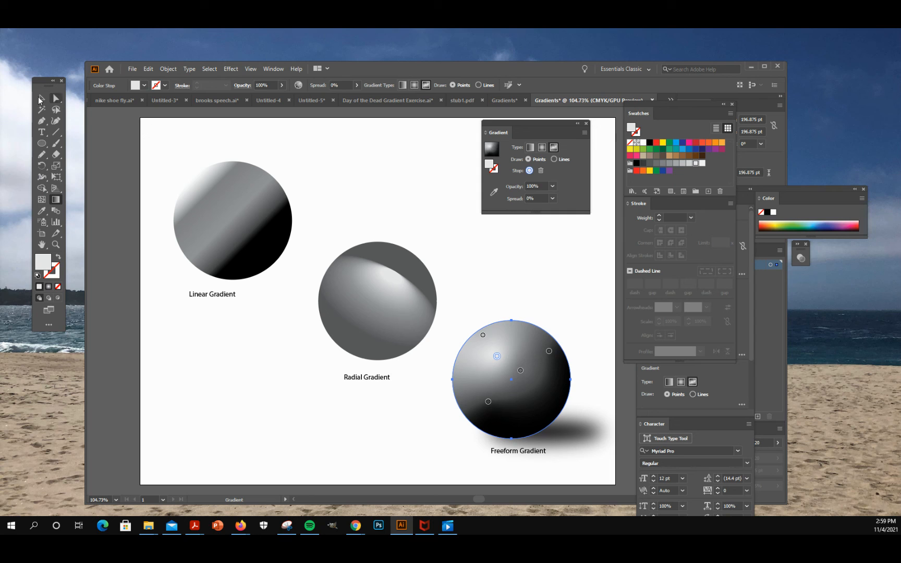
pyautogui.click(41, 99)
pyautogui.click(374, 176)
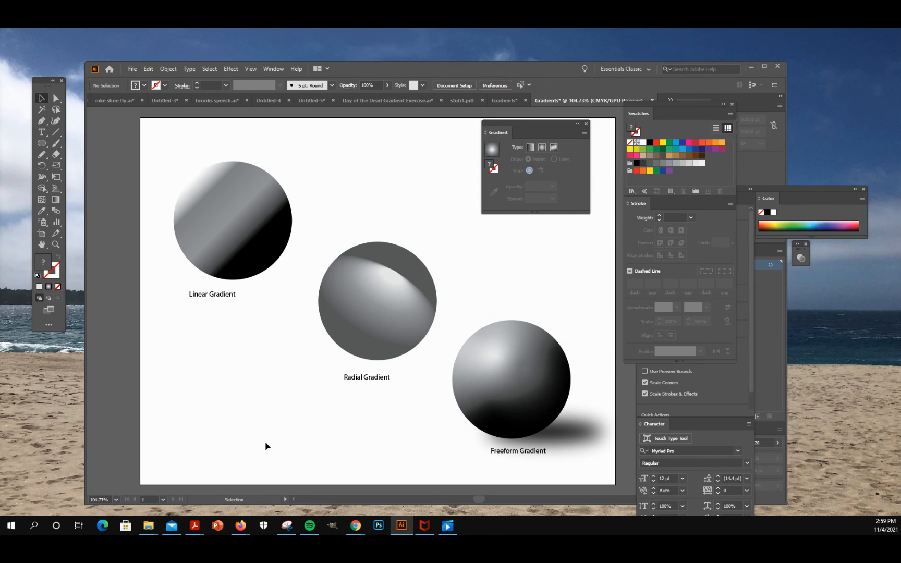
# Paste a copy of the blurred shadow and place it behind the radial gradient circle at its lower right
pyautogui.click(569, 441)
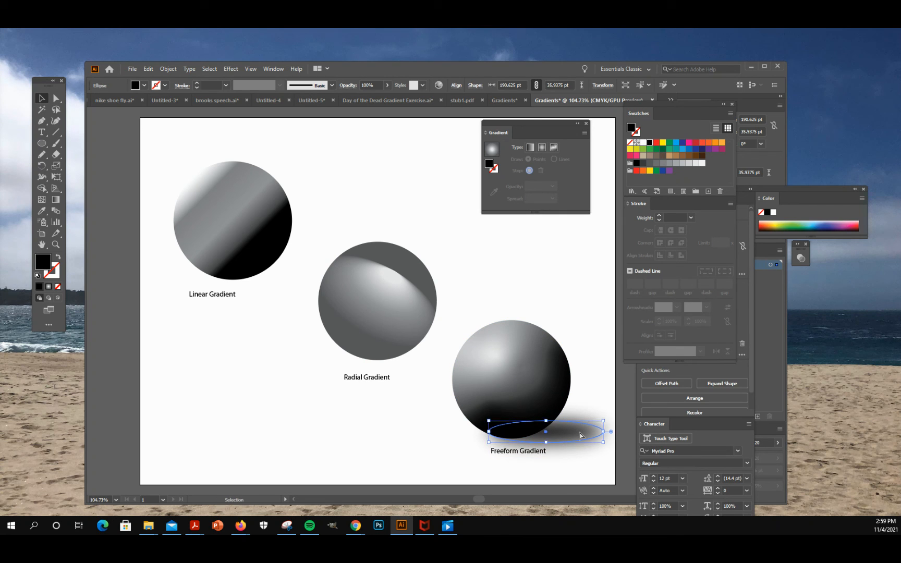
pyautogui.hotkey('ctrl', 'v')
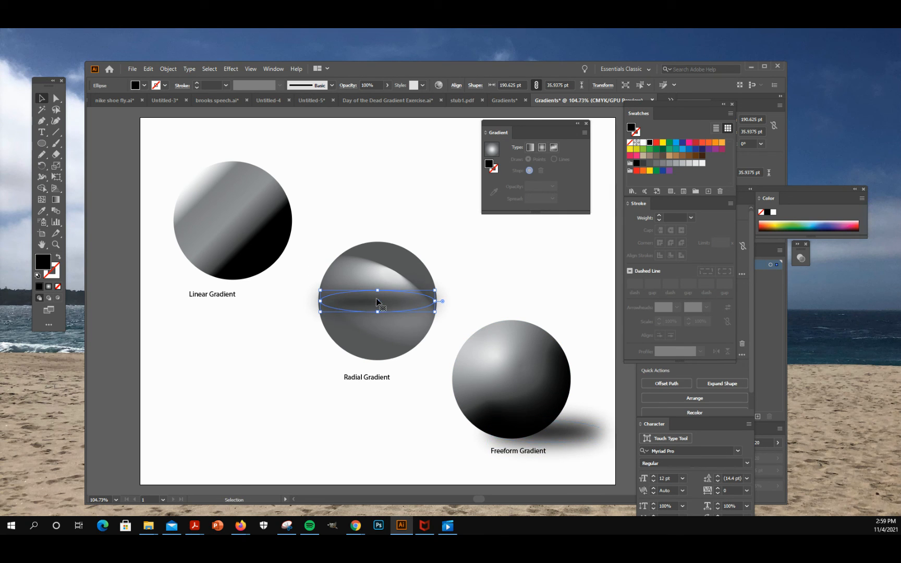
pyautogui.moveTo(377, 301); pyautogui.dragTo(407, 356)
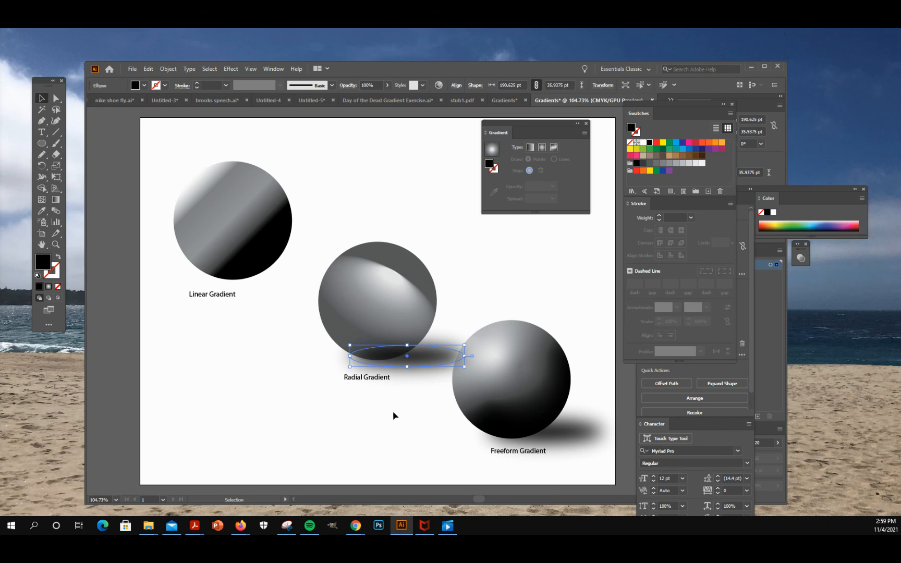
pyautogui.click(417, 427)
# Paste another copy of the blurred shadow at the linear gradient circle's lower right and send it to the back
pyautogui.click(427, 360)
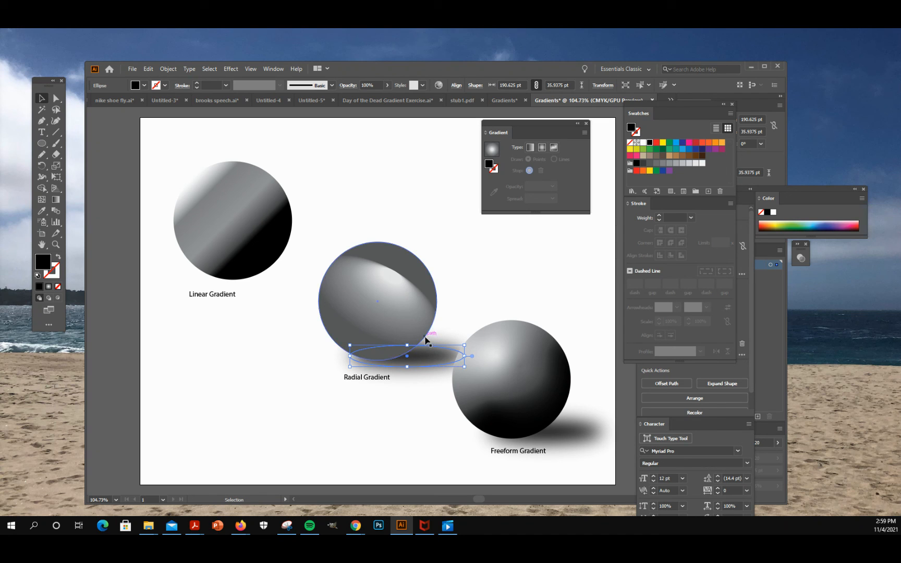
pyautogui.hotkey('ctrl', 'v')
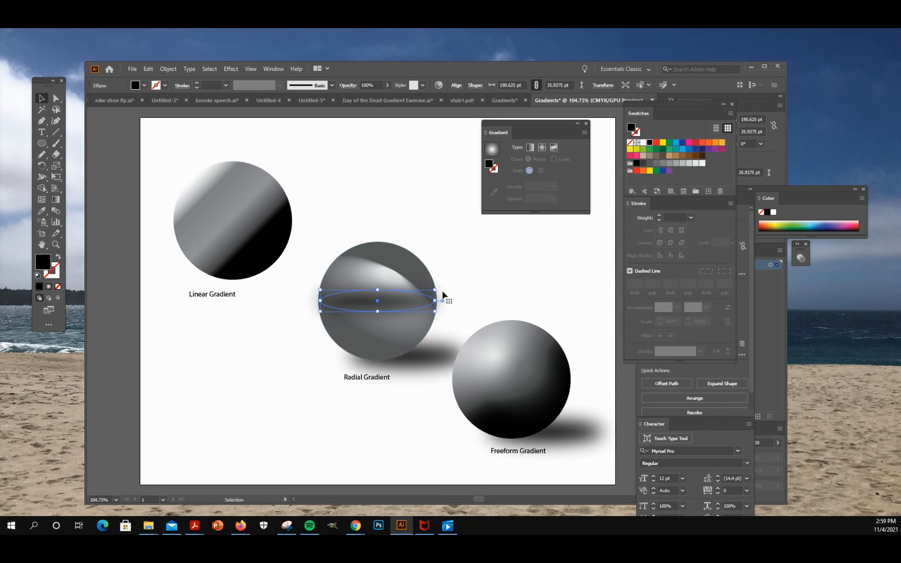
pyautogui.moveTo(380, 307); pyautogui.dragTo(263, 276)
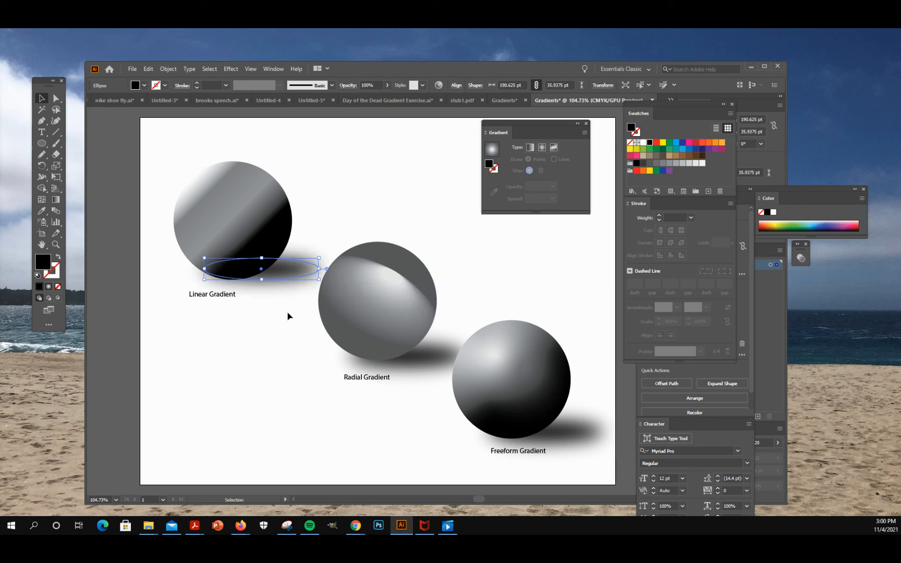
pyautogui.hotkey('ctrl', 'shift', '[')
pyautogui.click(160, 132)
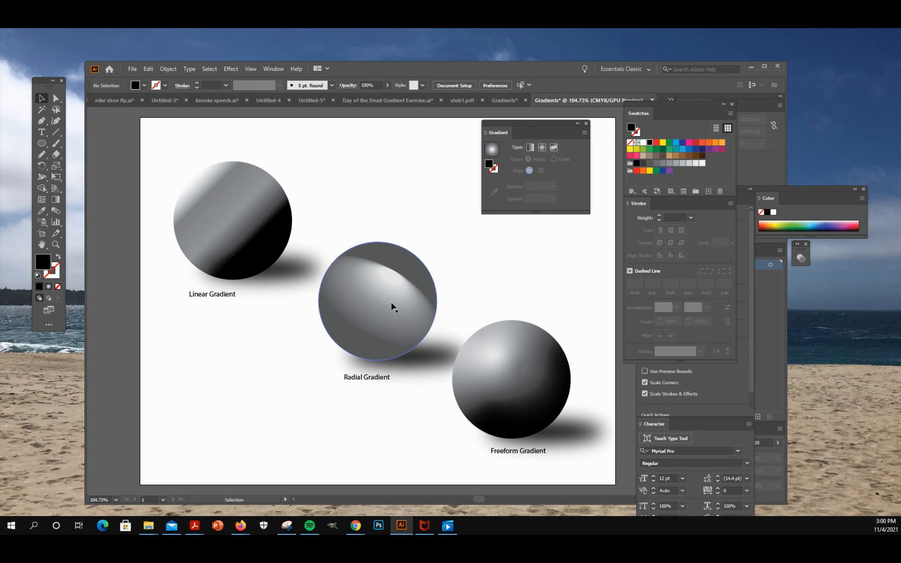
pyautogui.click(393, 305)
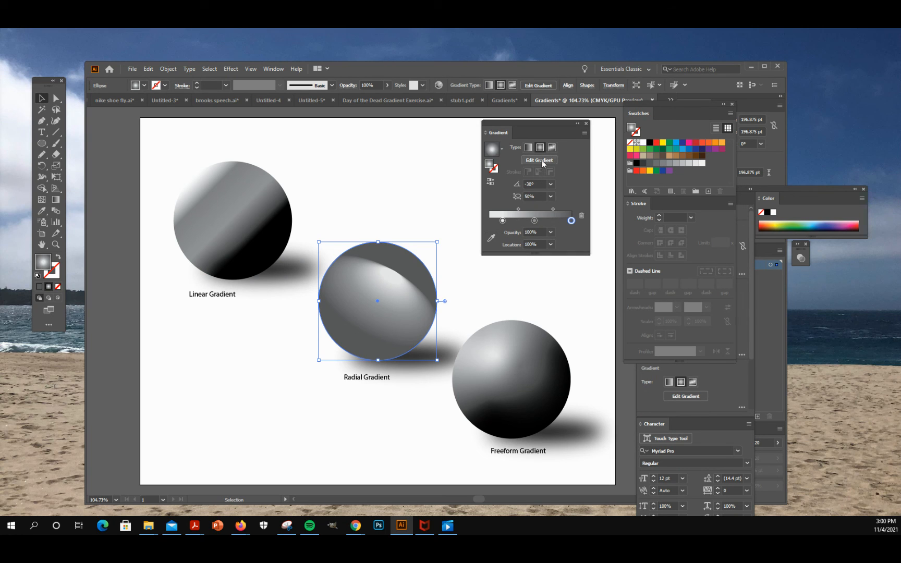
pyautogui.click(166, 139)
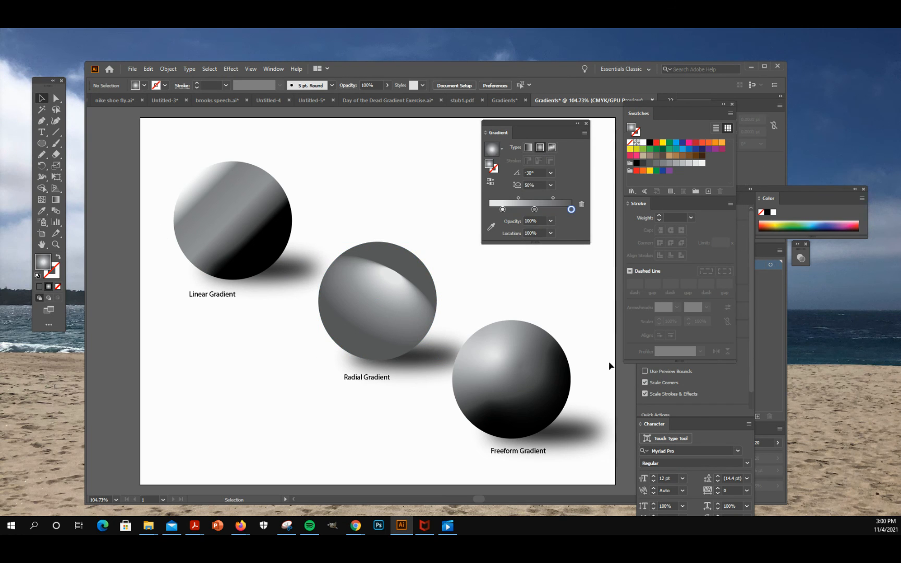
pyautogui.click(549, 417)
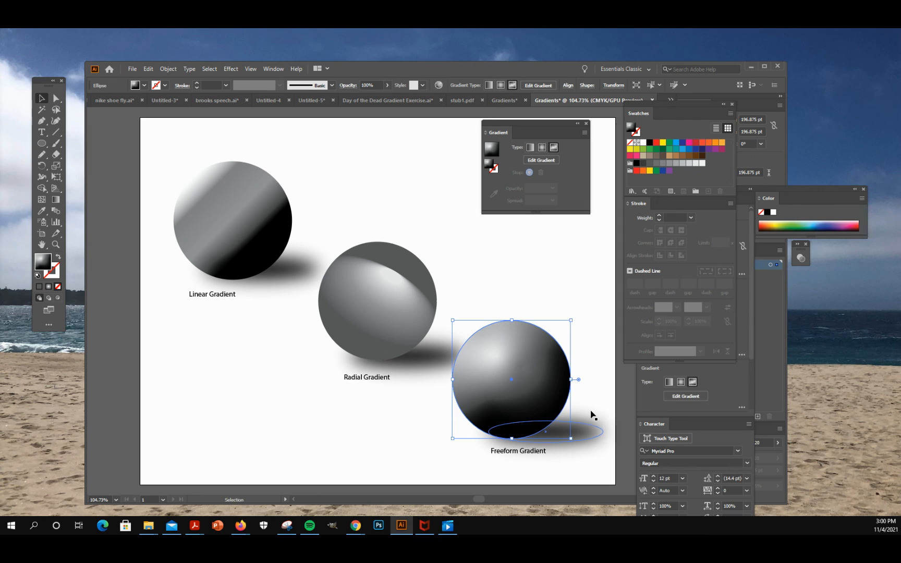
pyautogui.click(295, 454)
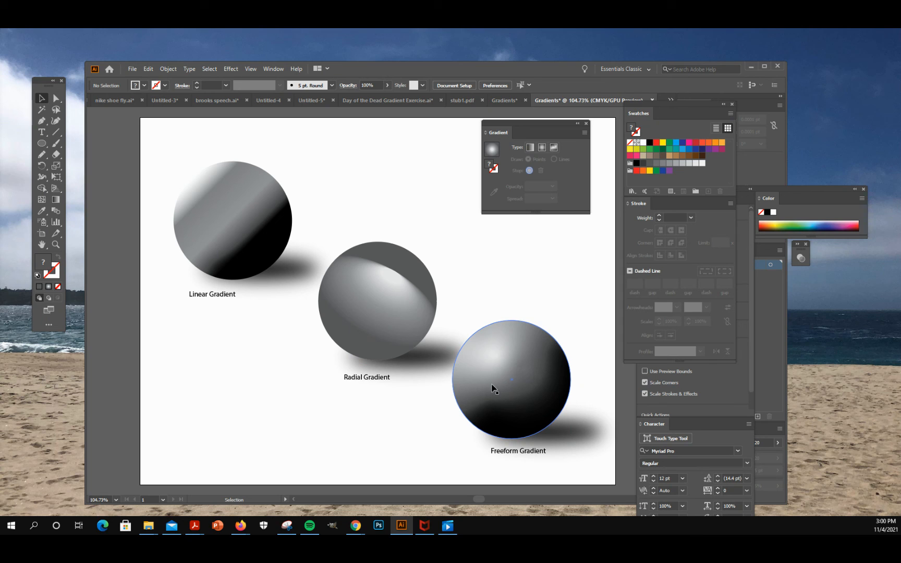
# Shift the "Radial Gradient" and "Linear Gradient" labels slightly to the right to centre them beneath their circles
pyautogui.click(364, 378)
pyautogui.moveTo(367, 382); pyautogui.dragTo(381, 383)
pyautogui.click(211, 298)
pyautogui.click(206, 305)
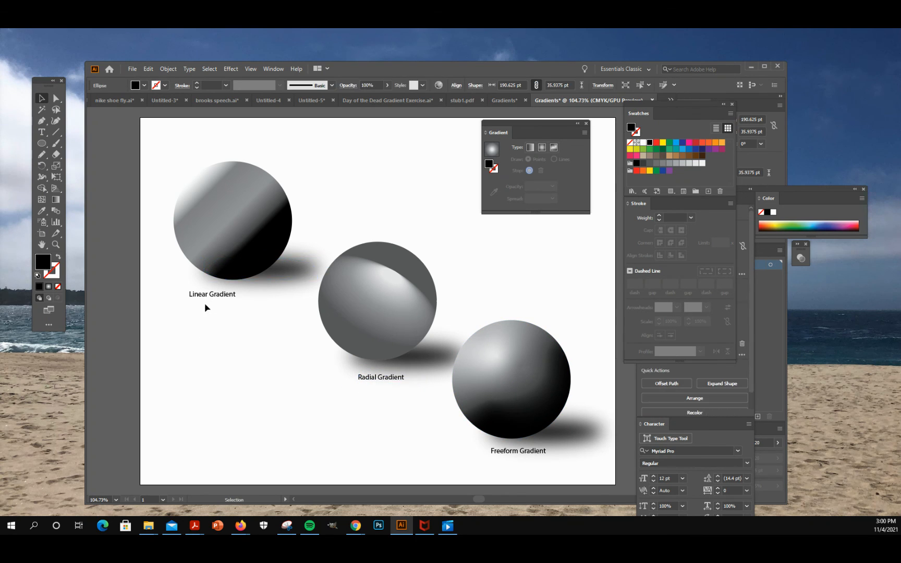
pyautogui.moveTo(203, 296); pyautogui.dragTo(227, 299)
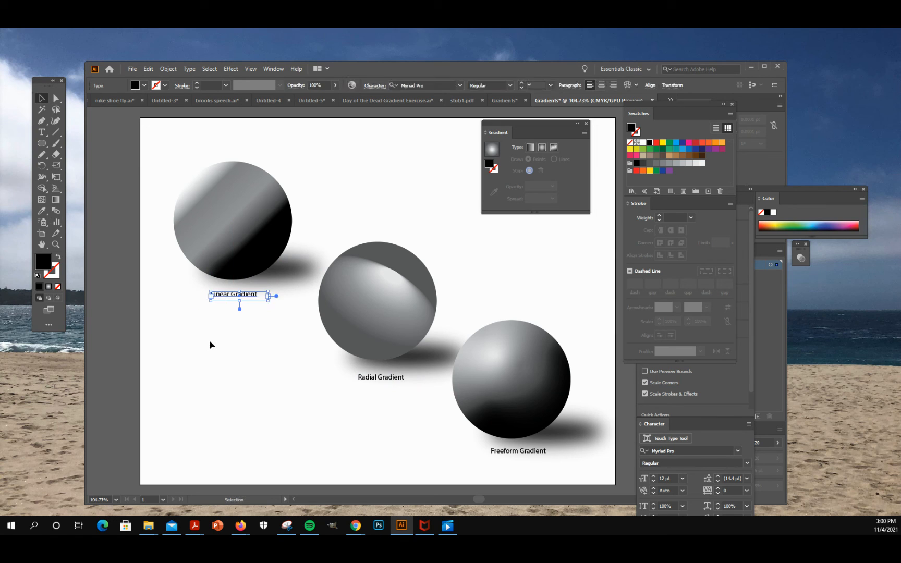
pyautogui.click(211, 344)
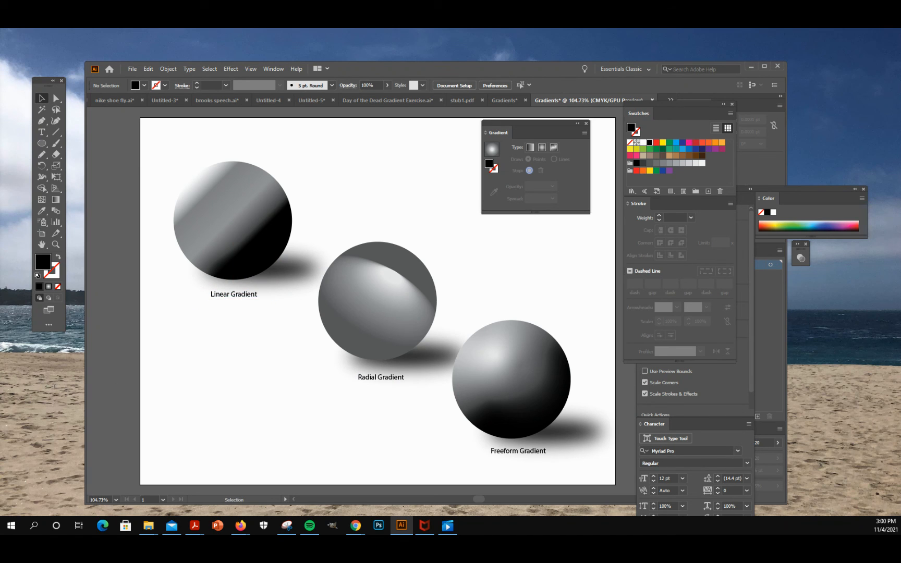